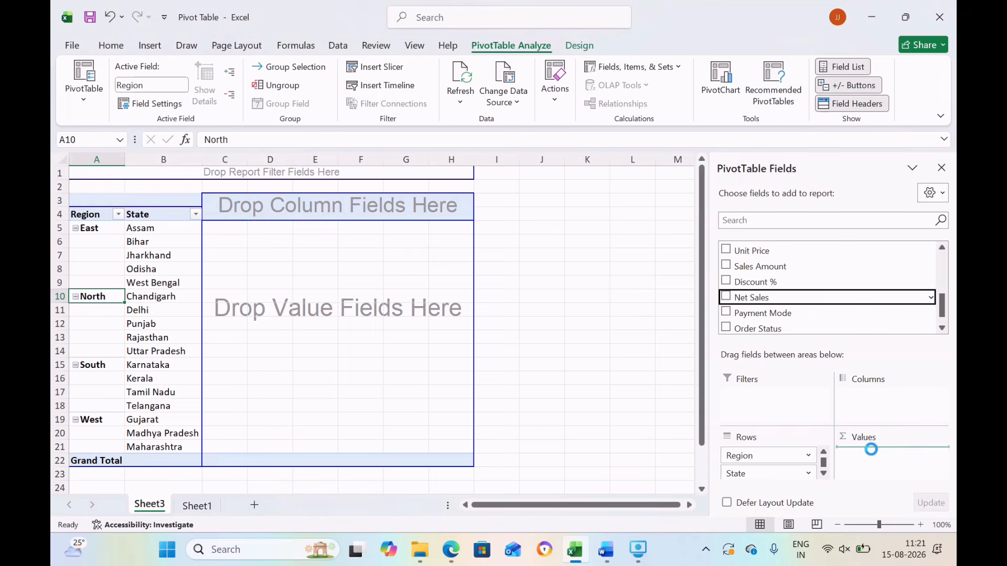
Step: Show the second Net Sales value field as % of Grand Total
{"action": "right_click", "coordinate": [331, 246]}
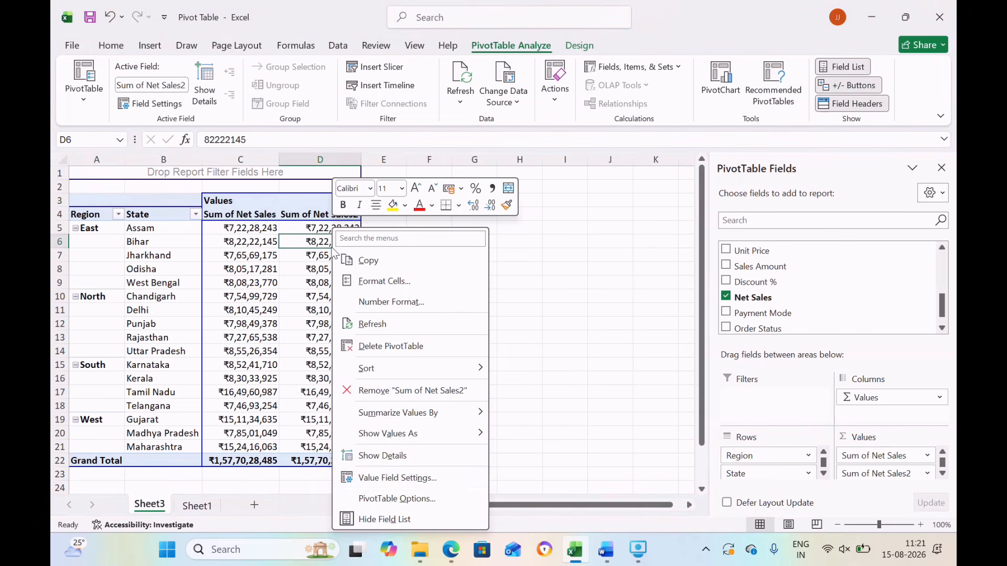
{"action": "left_click", "coordinate": [401, 477]}
{"action": "left_click", "coordinate": [395, 363]}
{"action": "left_click", "coordinate": [512, 401]}
{"action": "left_click", "coordinate": [313, 427]}
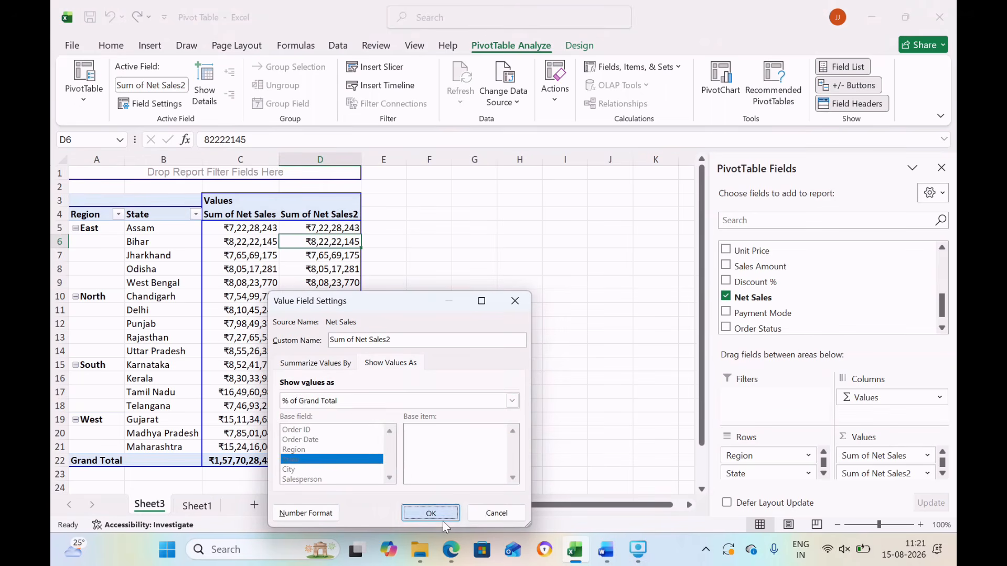
{"action": "left_click", "coordinate": [431, 513]}
Step: Sort the states from largest to smallest by the second Net Sales field and add Product as a report filter
{"action": "right_click", "coordinate": [338, 297]}
{"action": "mouse_move", "coordinate": [482, 374]}
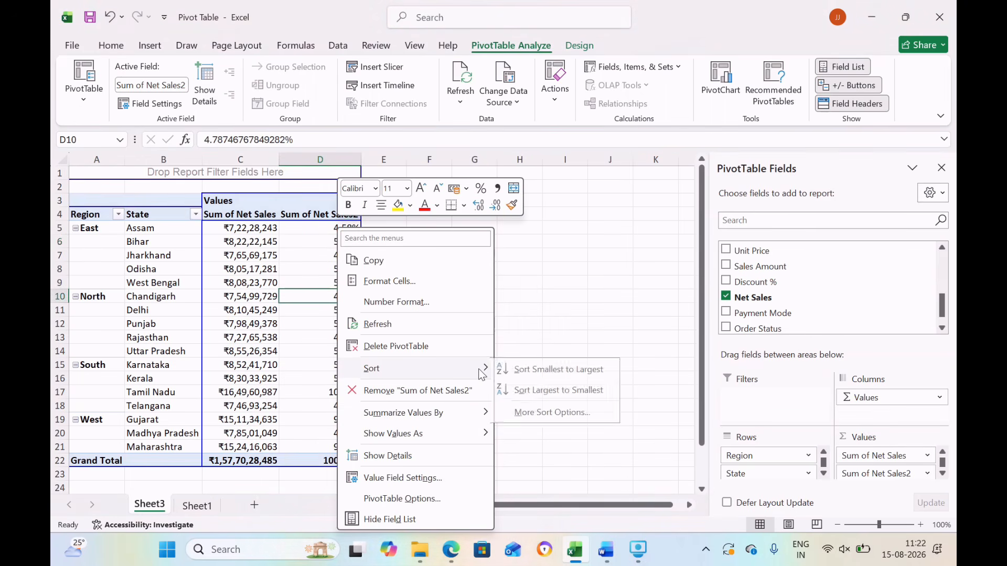
{"action": "left_click", "coordinate": [546, 390]}
{"action": "left_click_drag", "start_coordinate": [942, 310], "coordinate": [942, 270]}
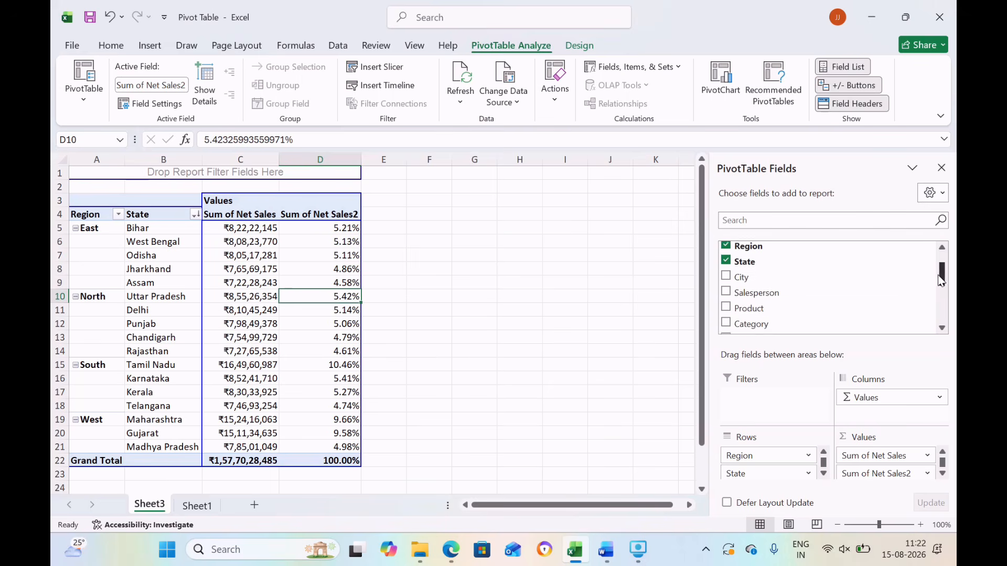
{"action": "left_click_drag", "start_coordinate": [750, 315], "coordinate": [776, 407]}
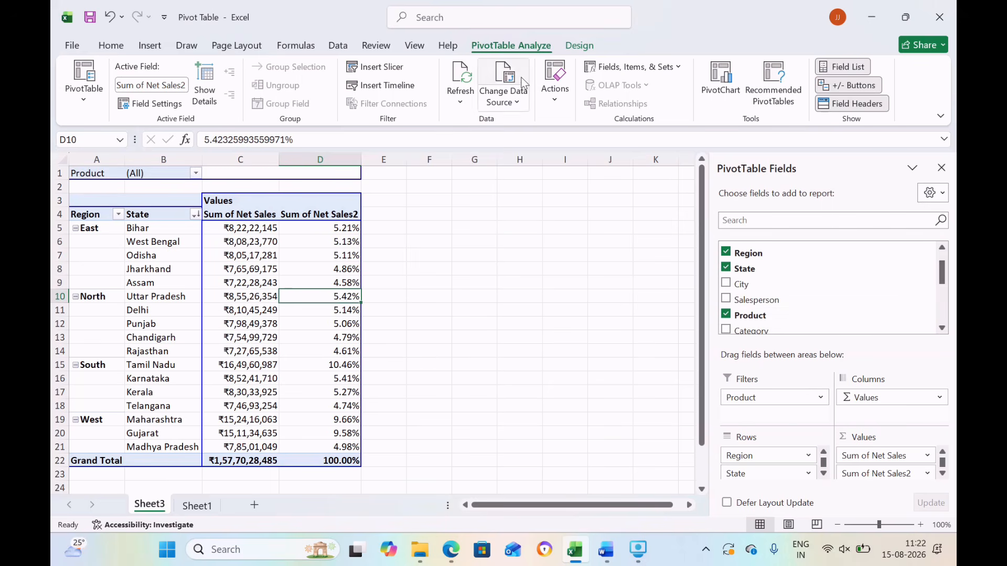
Step: Insert a slicer for the PivotTable, move it beside the report and choose an item in it
{"action": "left_click", "coordinate": [397, 71]}
{"action": "left_click", "coordinate": [426, 238]}
{"action": "left_click", "coordinate": [486, 405]}
{"action": "left_click_drag", "start_coordinate": [359, 234], "coordinate": [456, 211]}
{"action": "left_click", "coordinate": [439, 232]}
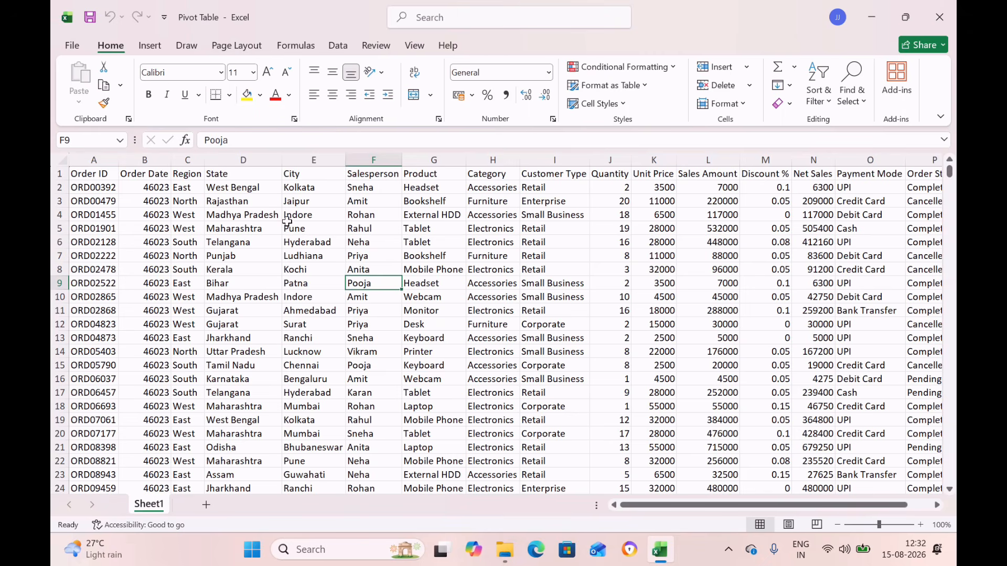
Step: Check how many records the Order ID column of the sales data holds, and return to cell A1
{"action": "left_click", "coordinate": [105, 177]}
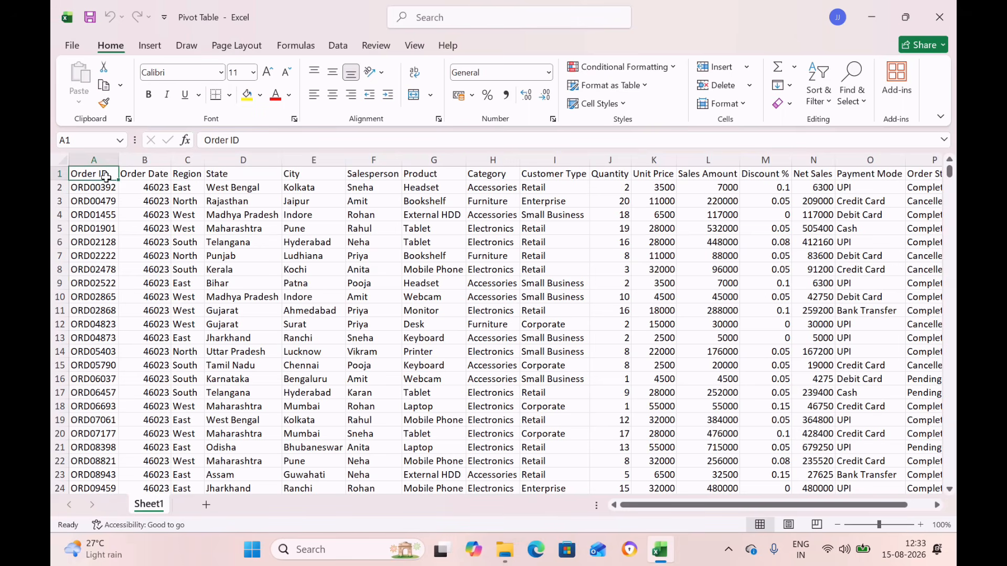
{"action": "key", "text": "ctrl+shift+Down"}
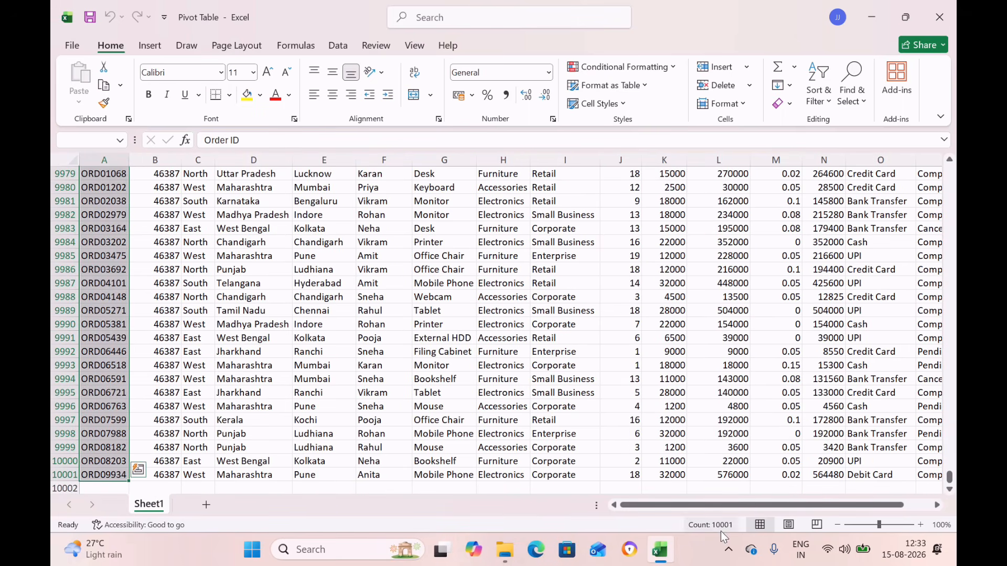
{"action": "left_click", "coordinate": [91, 368]}
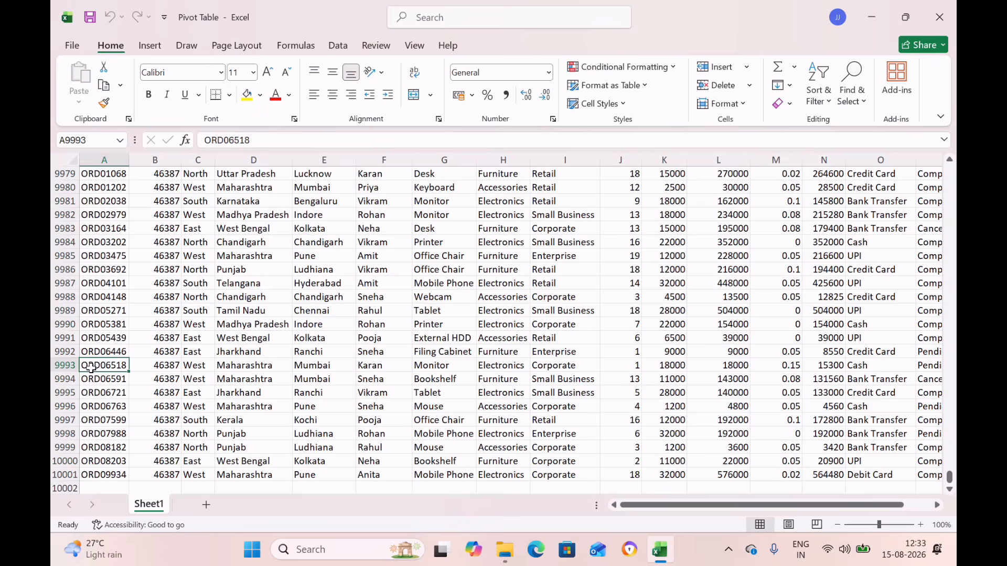
{"action": "key", "text": "ctrl+Home"}
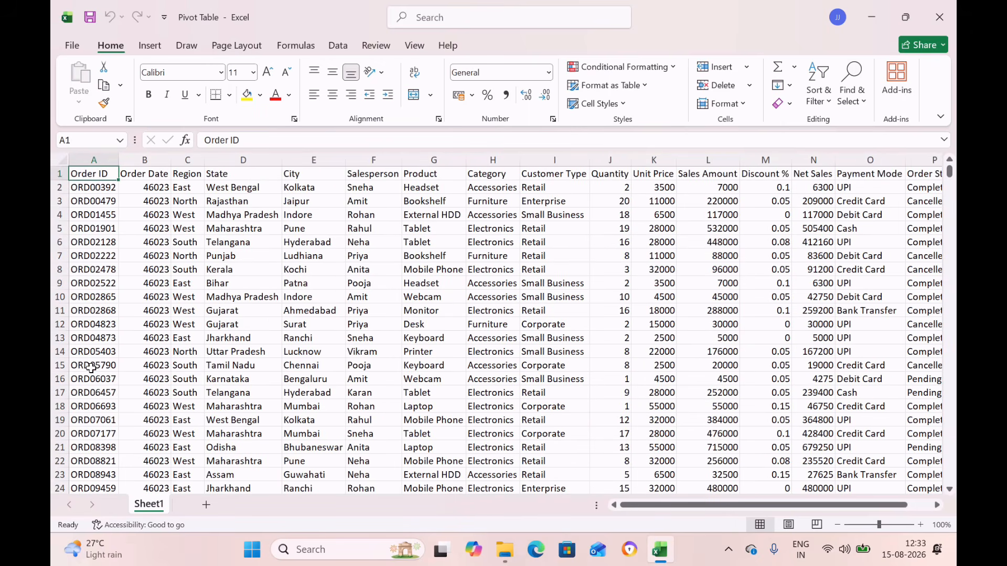
Step: Review the column headers of the sales data one by one from Order ID to Order Status
{"action": "key", "text": "Right"}
{"action": "key", "text": "Right"}
{"action": "key", "text": "Right"}
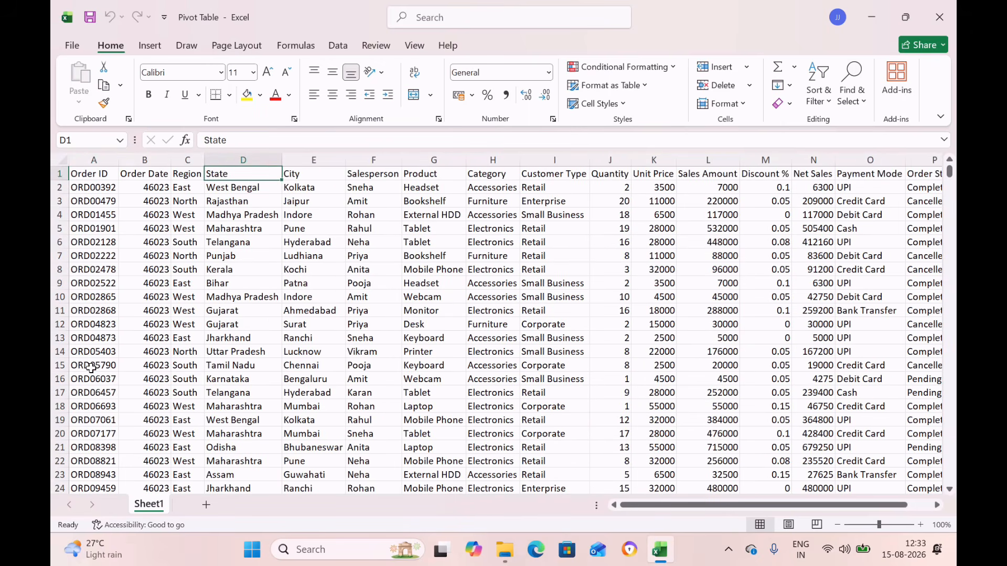
{"action": "key", "text": "Right"}
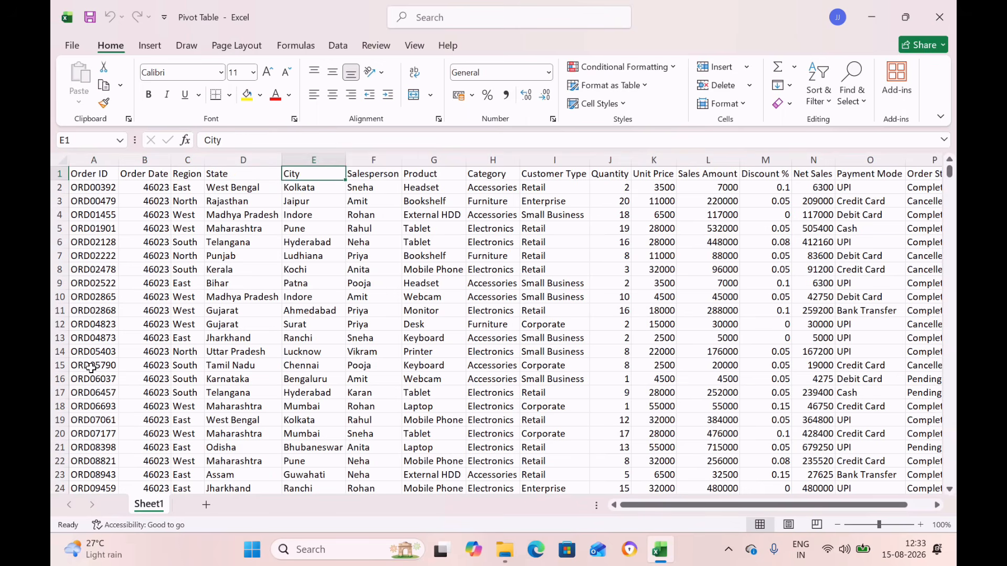
{"action": "key", "text": "Right"}
{"action": "key", "text": "Right"}
{"action": "key", "text": "Right"}
{"action": "key", "text": "Right"}
{"action": "key", "text": "Right"}
{"action": "key", "text": "Right"}
{"action": "key", "text": "Right"}
{"action": "key", "text": "Right"}
{"action": "key", "text": "Right"}
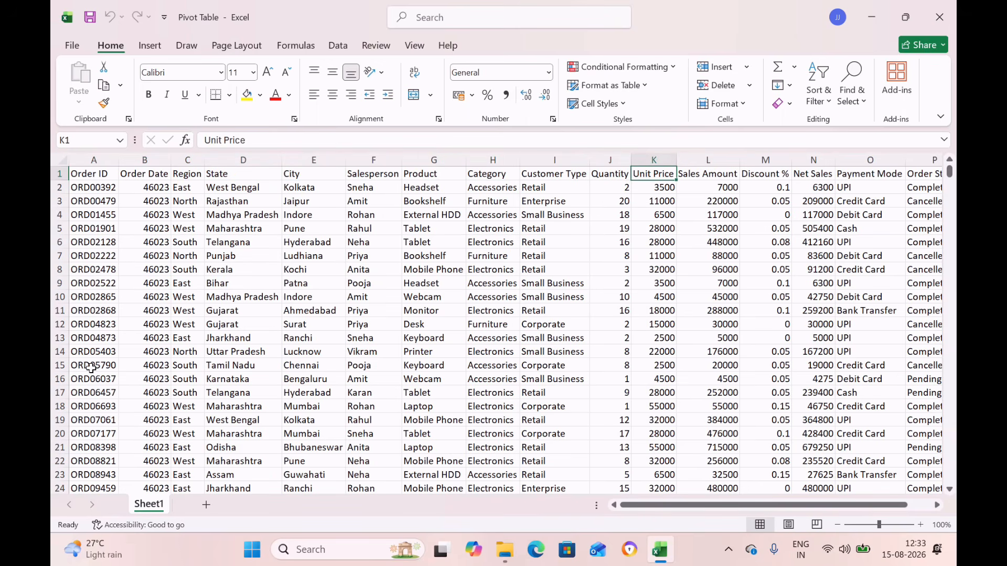
{"action": "key", "text": "Right"}
{"action": "key", "text": "Right"}
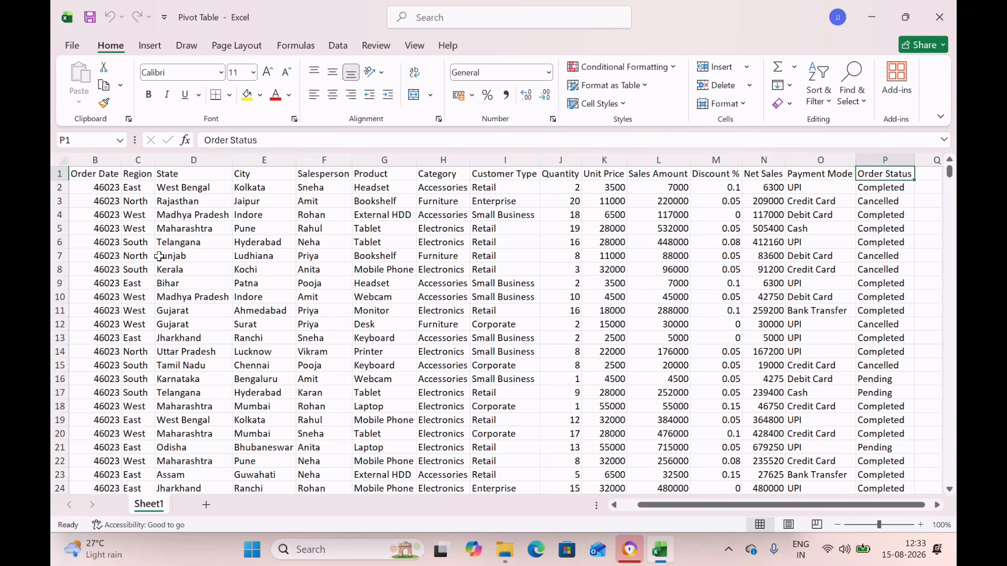
{"action": "left_click", "coordinate": [335, 229]}
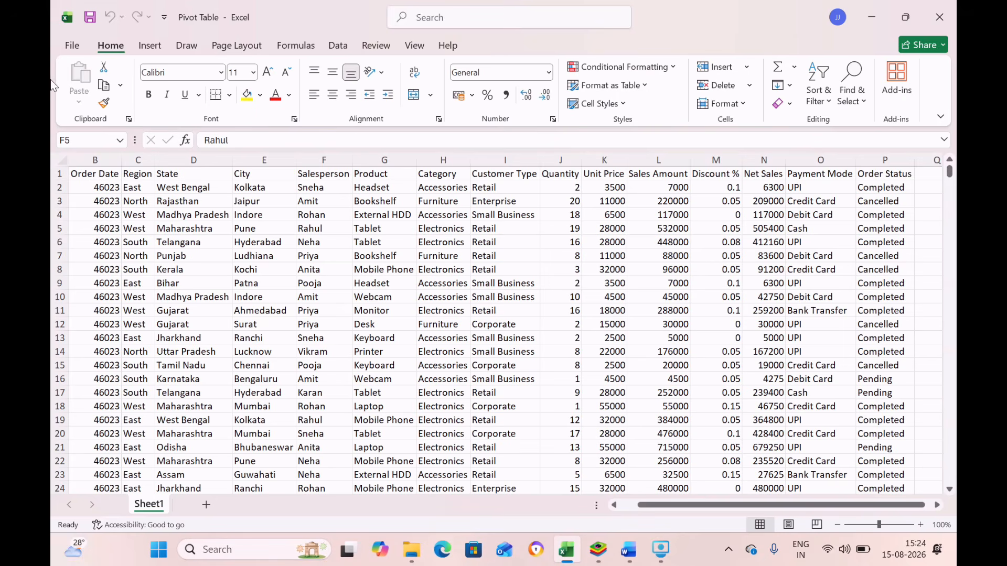
Step: Examine the header row of the sales data starting at Order Date, and return to the first cell
{"action": "left_click", "coordinate": [90, 176]}
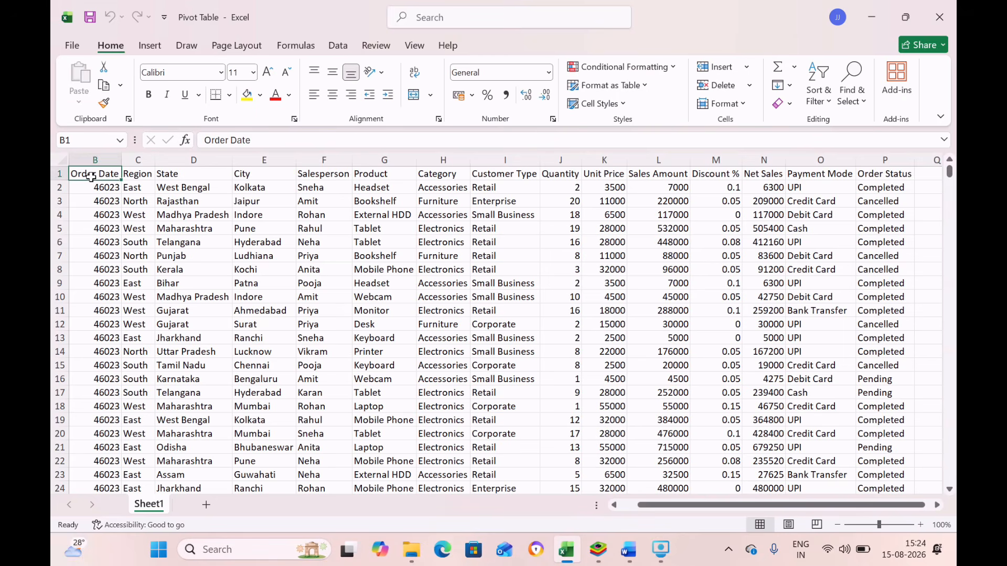
{"action": "key", "text": "Down"}
{"action": "key", "text": "Down"}
{"action": "key", "text": "Up"}
{"action": "key", "text": "Up"}
{"action": "key", "text": "ctrl+shift+Right"}
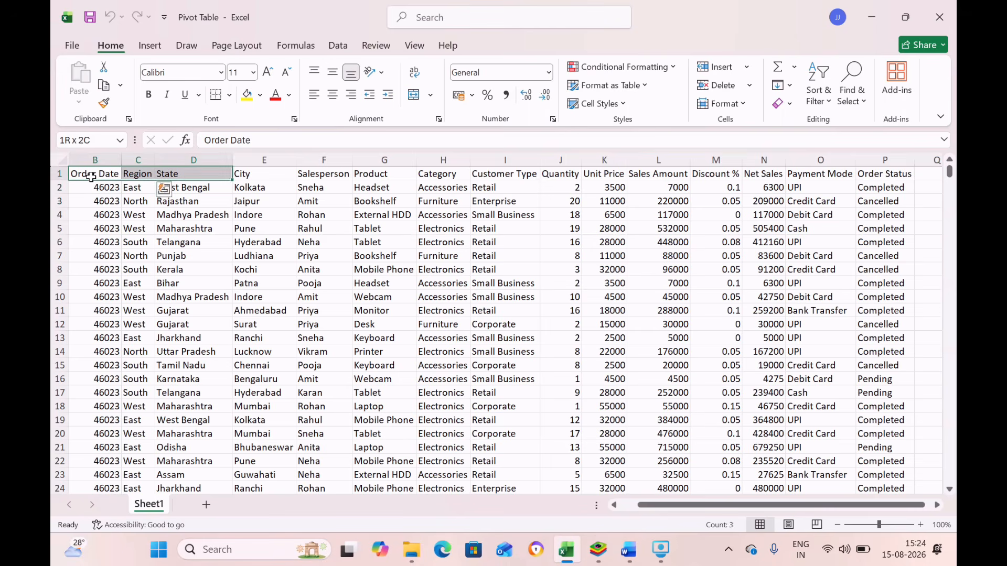
{"action": "scroll", "coordinate": [91, 176], "scroll_direction": "right", "scroll_amount": 2}
{"action": "key", "text": "ctrl+Home"}
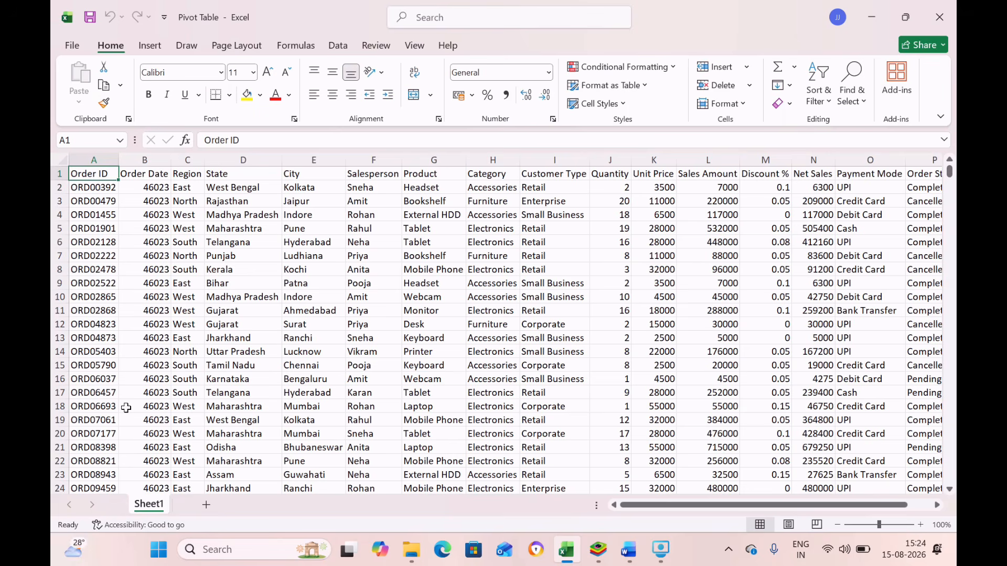
Step: Convert the sales data range $A$1:$P$10001 into a table with headers
{"action": "left_click", "coordinate": [298, 376]}
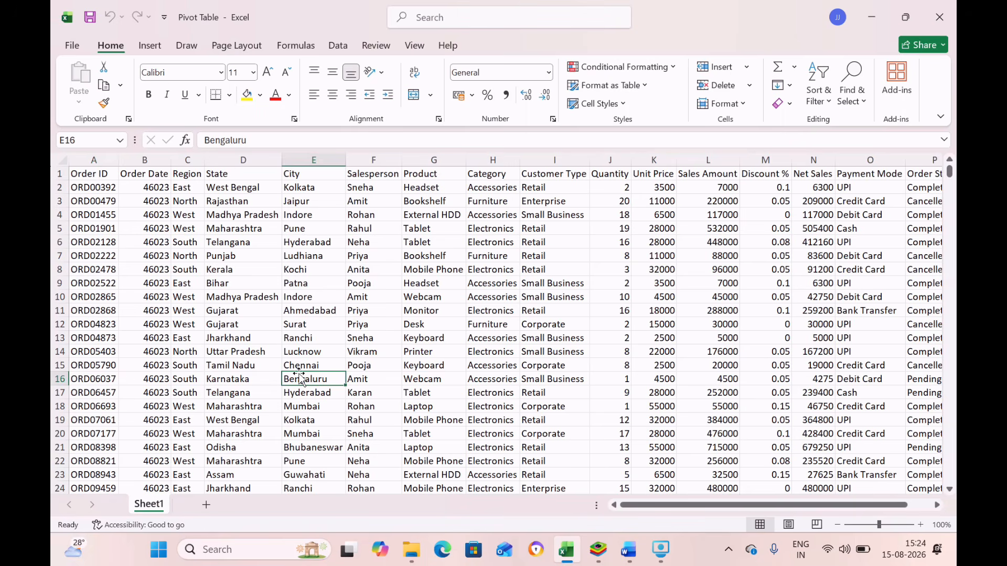
{"action": "left_click", "coordinate": [382, 295]}
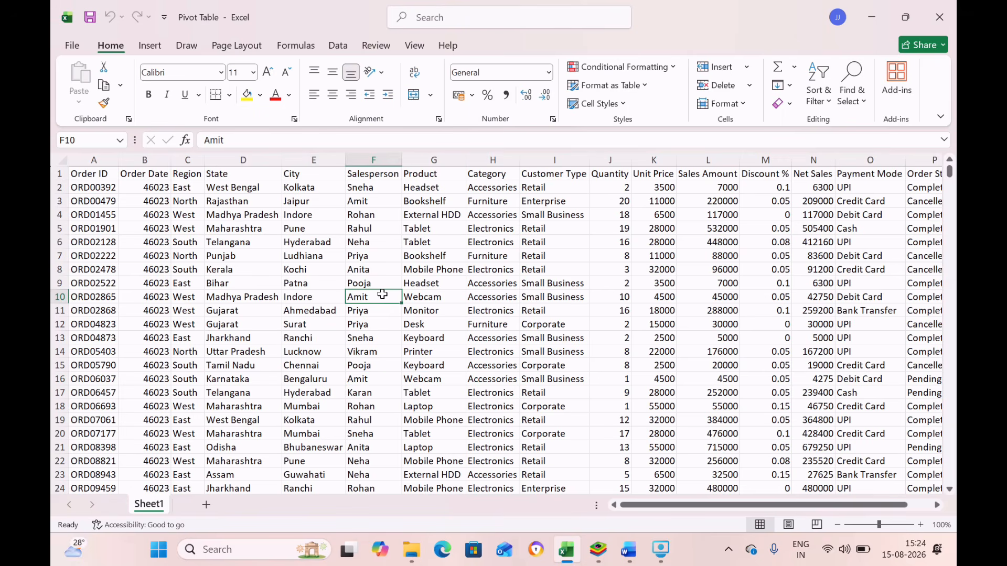
{"action": "key", "text": "ctrl+t"}
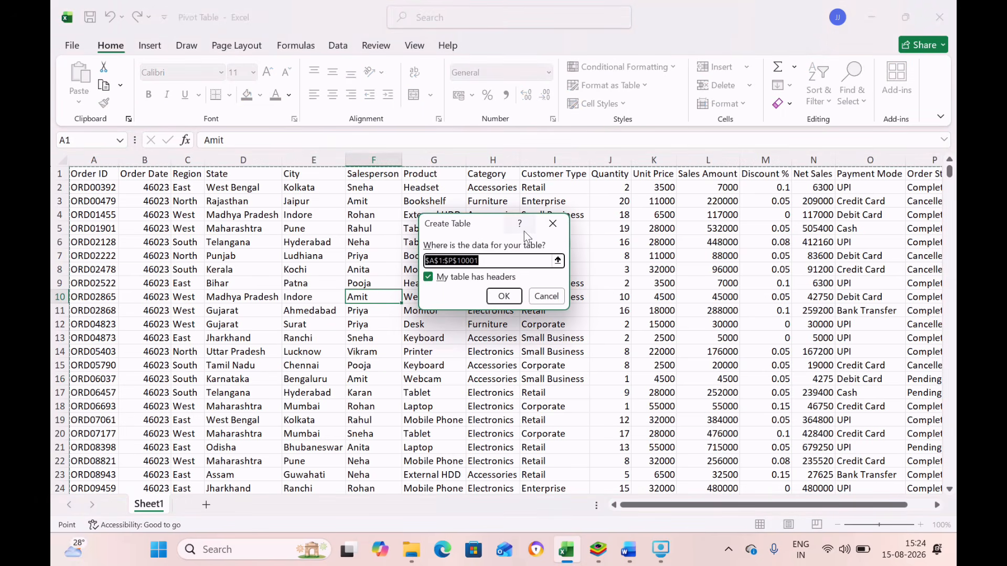
{"action": "left_click", "coordinate": [509, 301]}
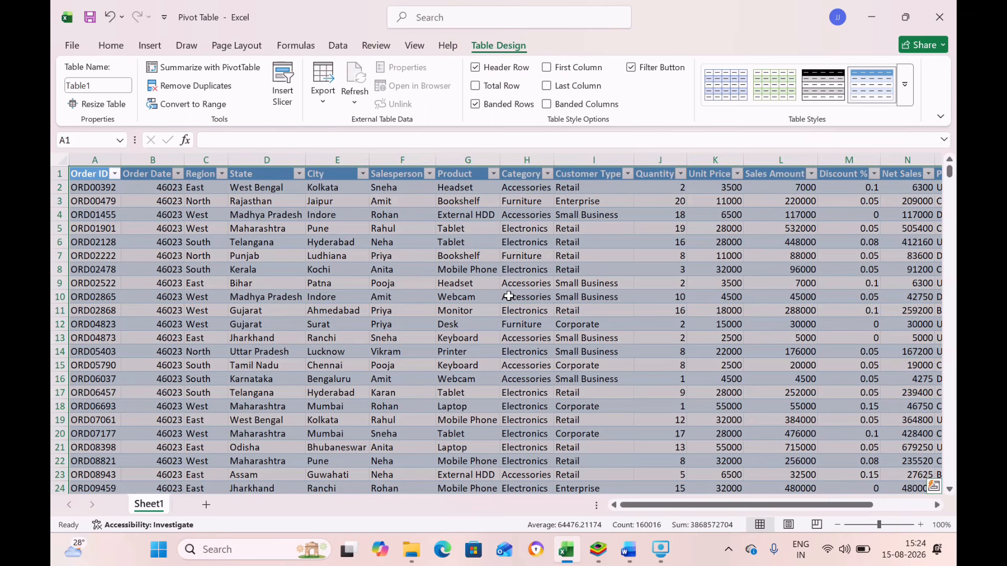
{"action": "left_click", "coordinate": [509, 296]}
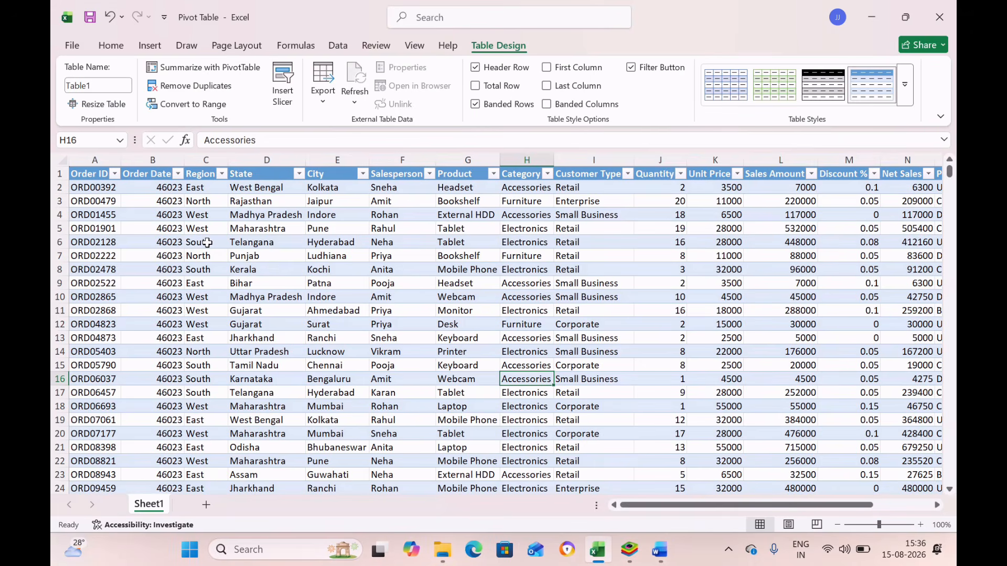
Step: Create a PivotTable from Table1 on a new worksheet
{"action": "left_click", "coordinate": [207, 242]}
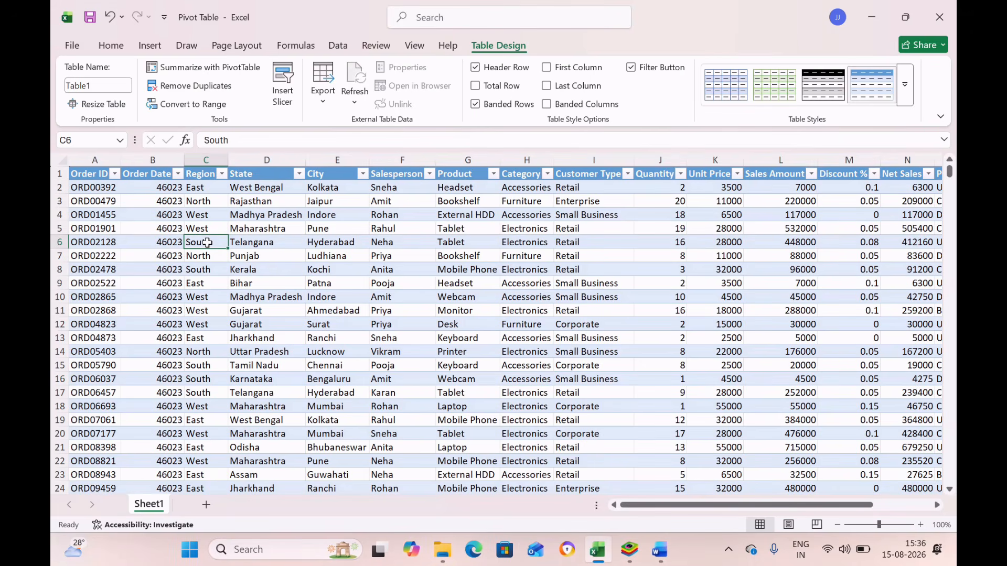
{"action": "left_click", "coordinate": [150, 46]}
{"action": "left_click", "coordinate": [86, 80]}
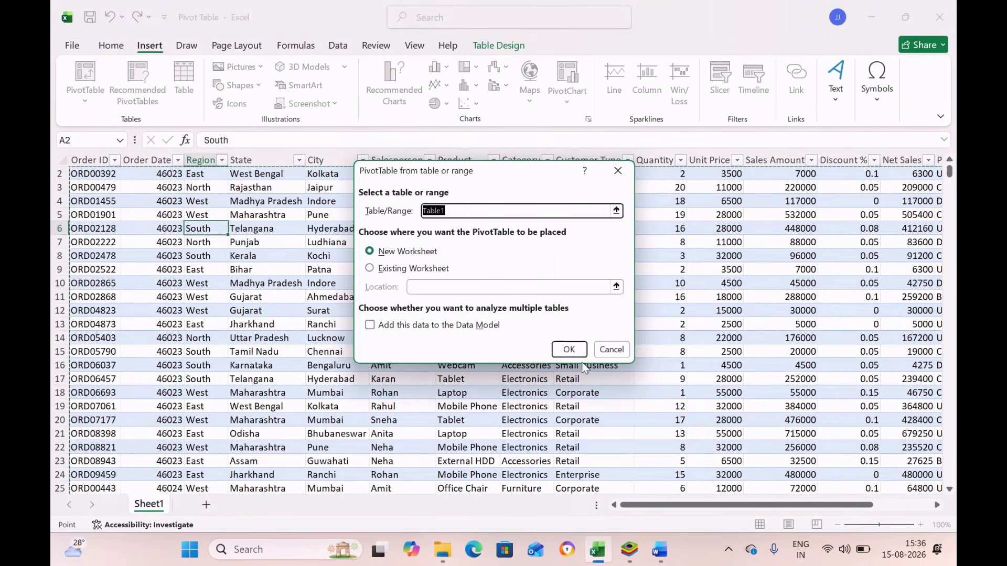
{"action": "left_click", "coordinate": [570, 351]}
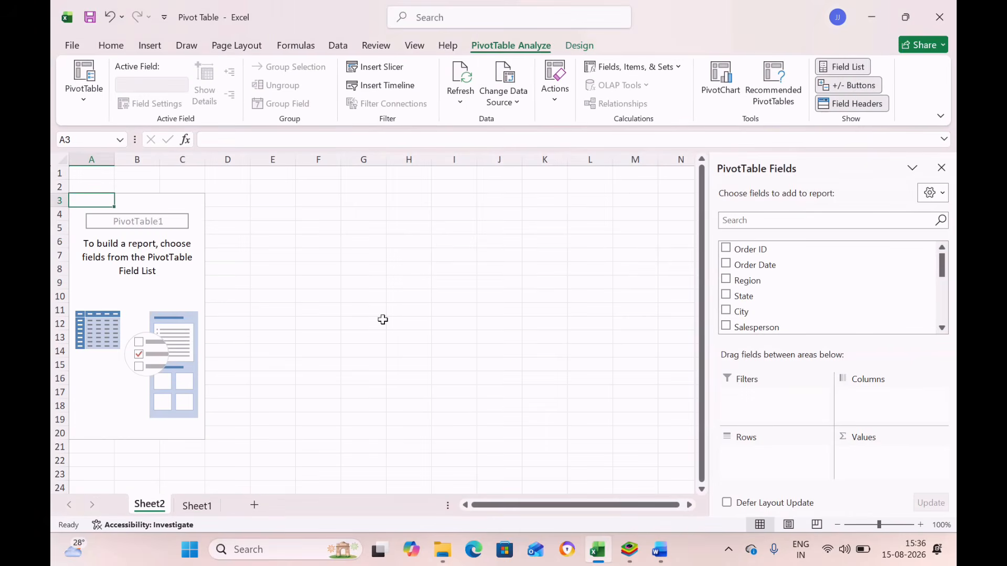
Step: Enable the classic PivotTable layout, which allows dragging fields in the grid, in the PivotTable's display options
{"action": "right_click", "coordinate": [193, 287]}
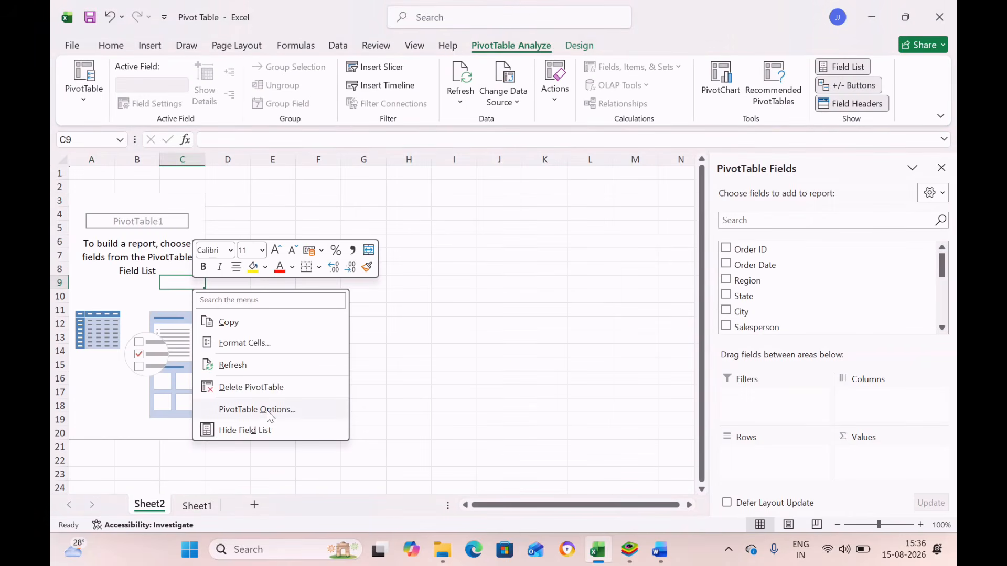
{"action": "left_click", "coordinate": [266, 409]}
{"action": "left_click", "coordinate": [367, 226]}
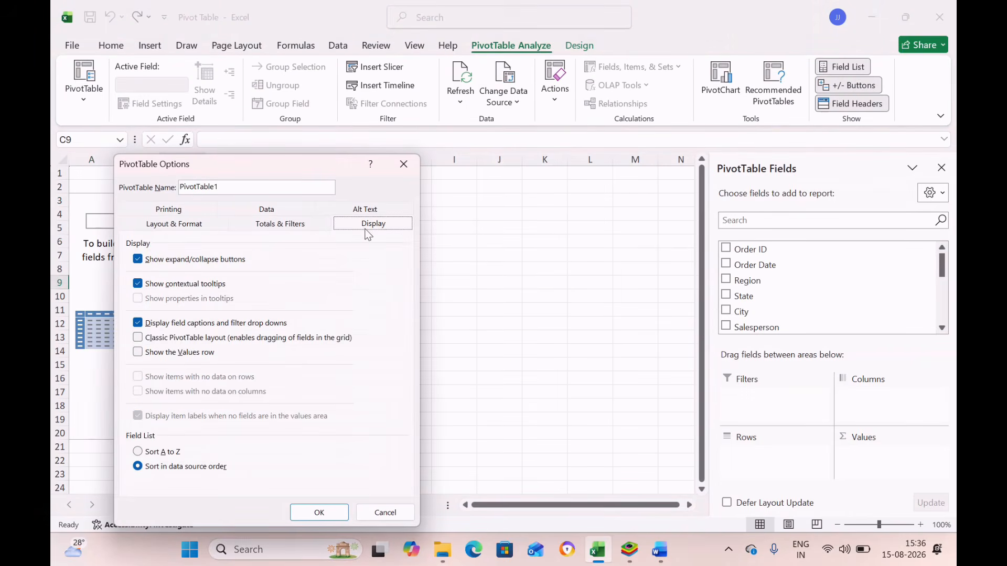
{"action": "left_click", "coordinate": [140, 338]}
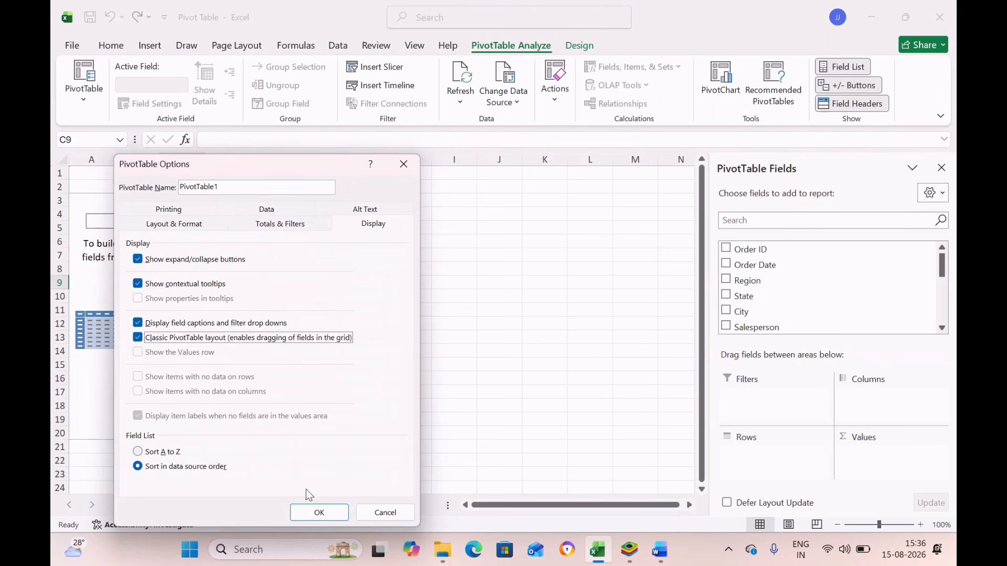
{"action": "left_click", "coordinate": [319, 512]}
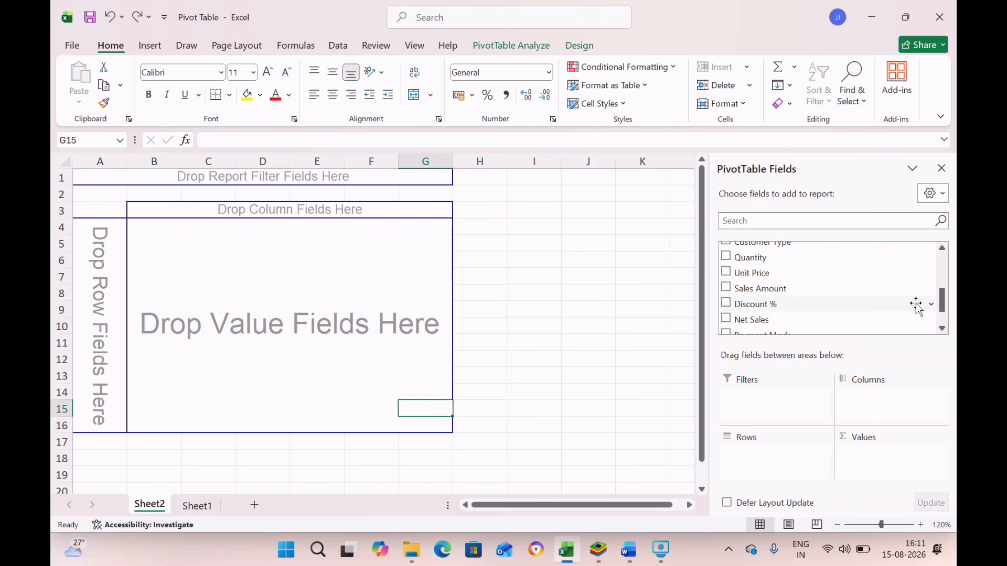
Step: Add Region as the row field and Net Sales as the summed value field of the PivotTable
{"action": "left_click_drag", "start_coordinate": [944, 307], "coordinate": [942, 270]}
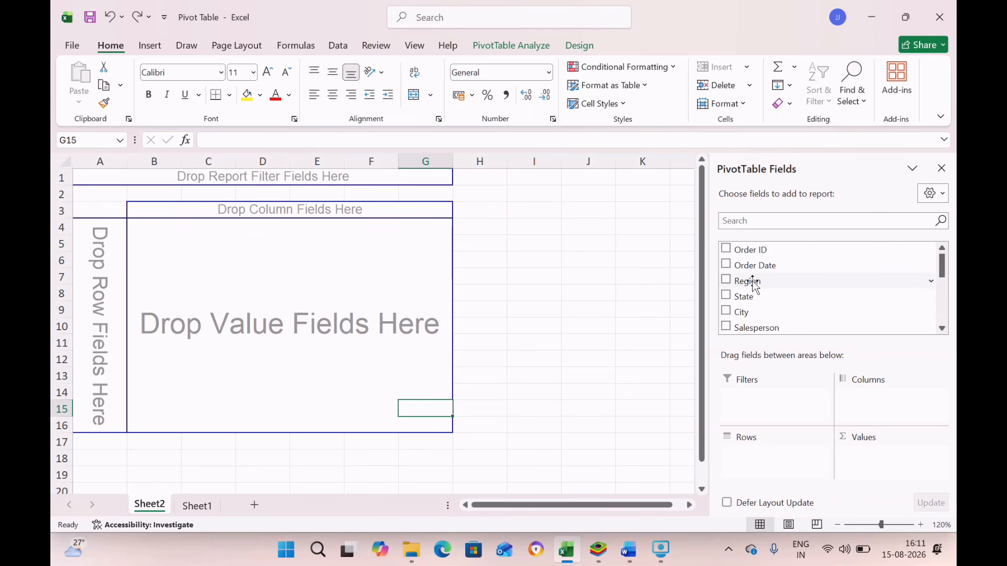
{"action": "left_click_drag", "start_coordinate": [748, 281], "coordinate": [100, 342]}
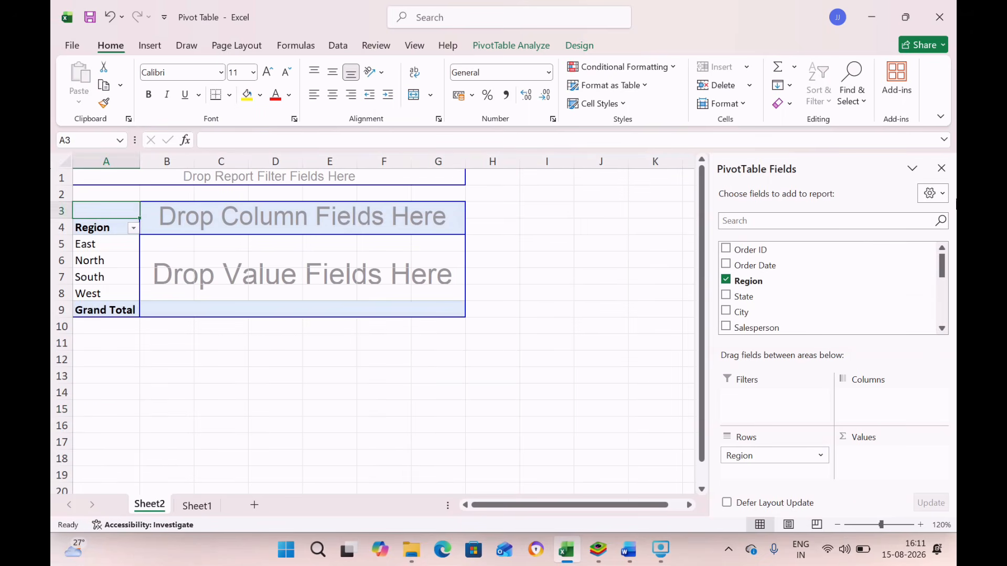
{"action": "left_click_drag", "start_coordinate": [942, 267], "coordinate": [942, 302]}
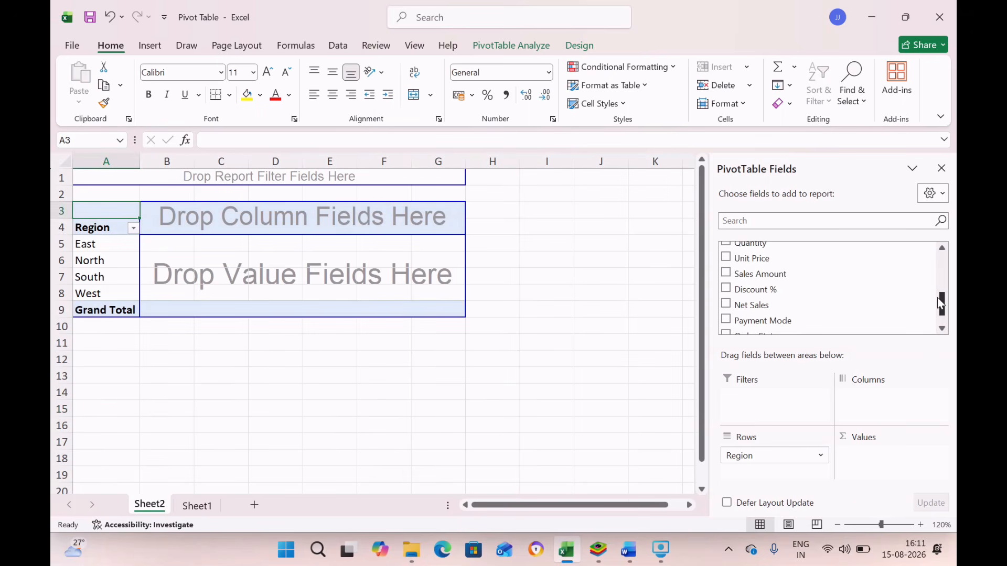
{"action": "left_click_drag", "start_coordinate": [762, 307], "coordinate": [302, 281]}
{"action": "left_click", "coordinate": [301, 280]}
{"action": "left_click", "coordinate": [215, 287]}
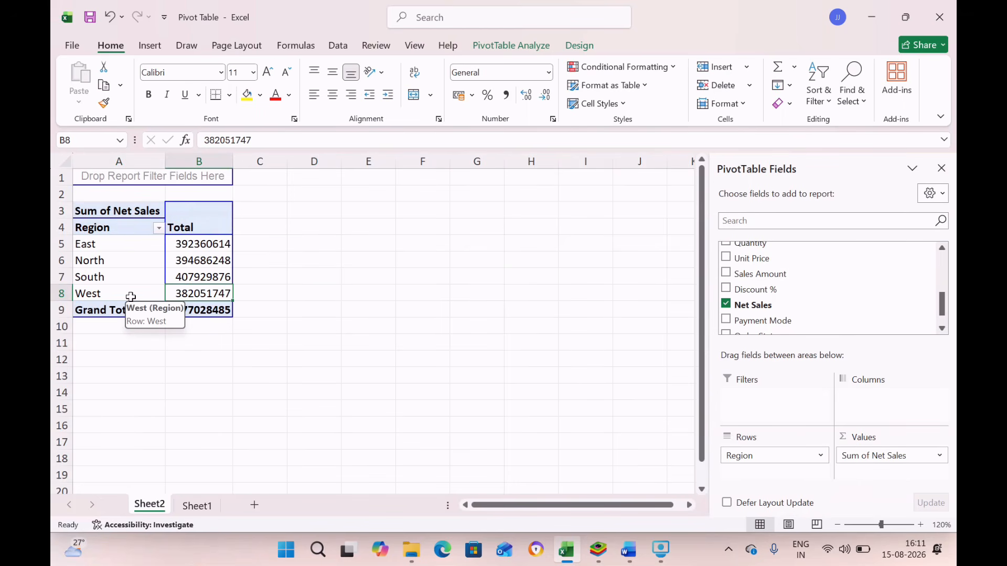
{"action": "left_click", "coordinate": [212, 257]}
{"action": "left_click", "coordinate": [118, 260]}
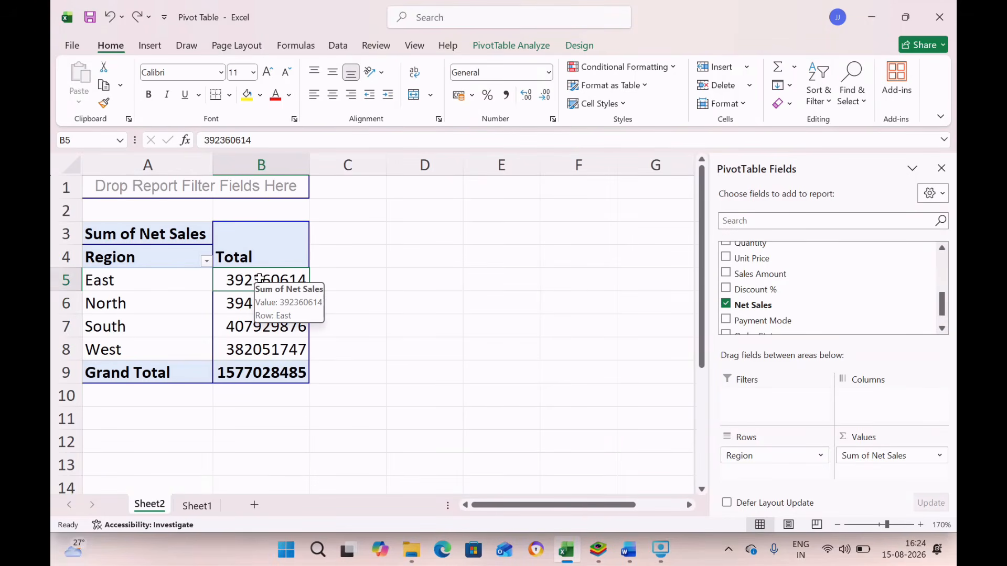
{"action": "key", "text": "Down"}
{"action": "key", "text": "Down"}
{"action": "key", "text": "Down"}
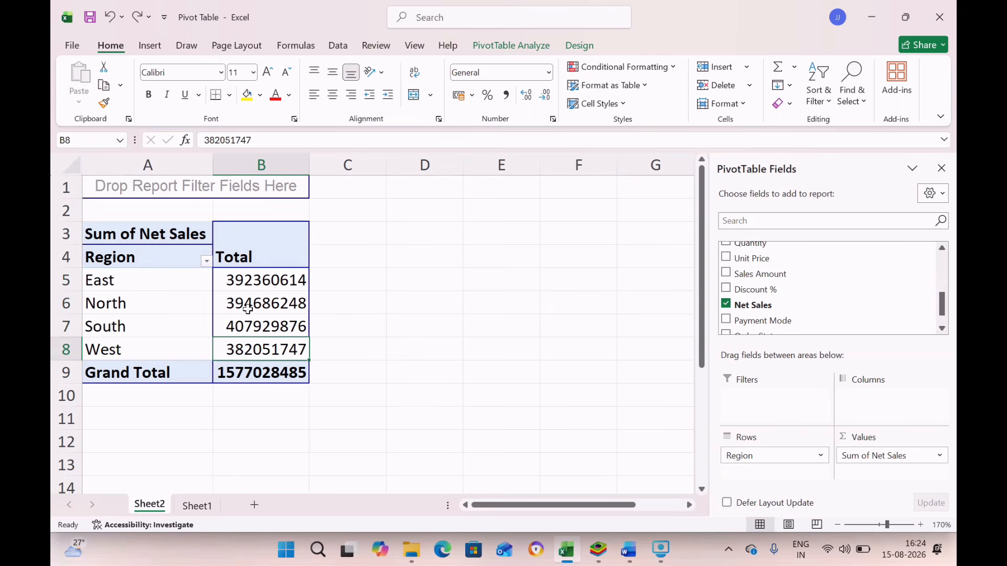
{"action": "mouse_move", "coordinate": [248, 310]}
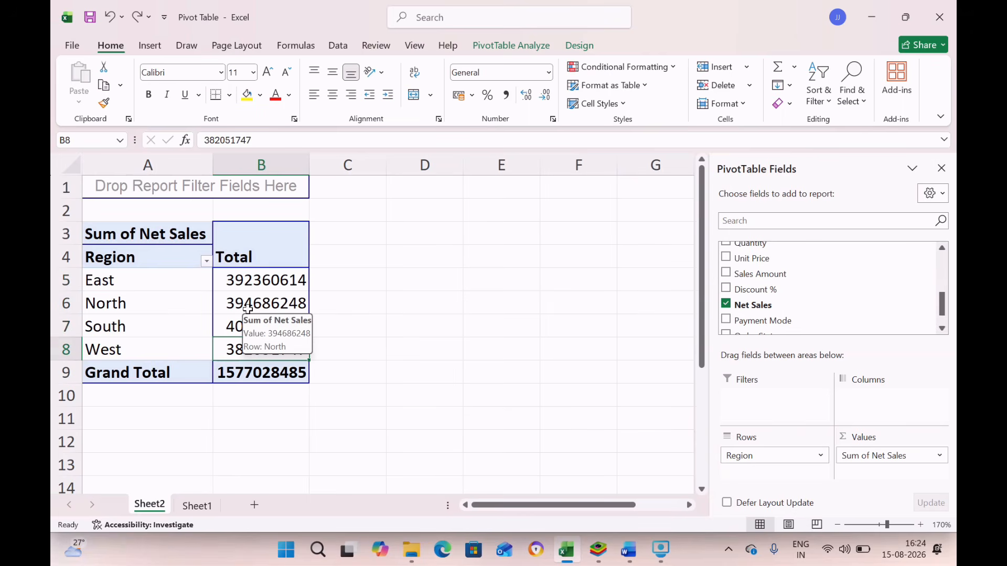
Step: Add Net Sales as a second value field summarized by Average and select its values
{"action": "left_click_drag", "start_coordinate": [757, 312], "coordinate": [300, 314]}
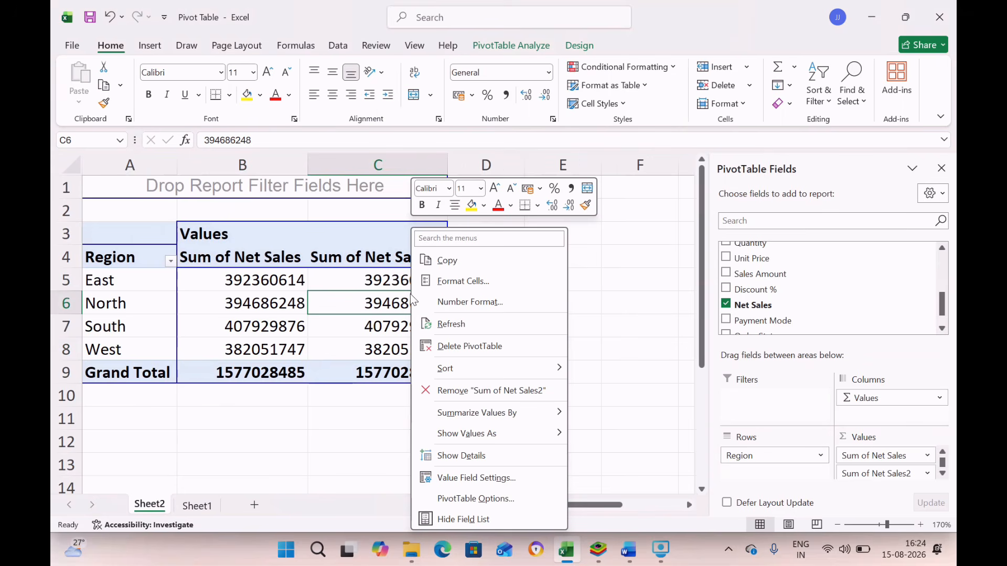
{"action": "left_click", "coordinate": [482, 478]}
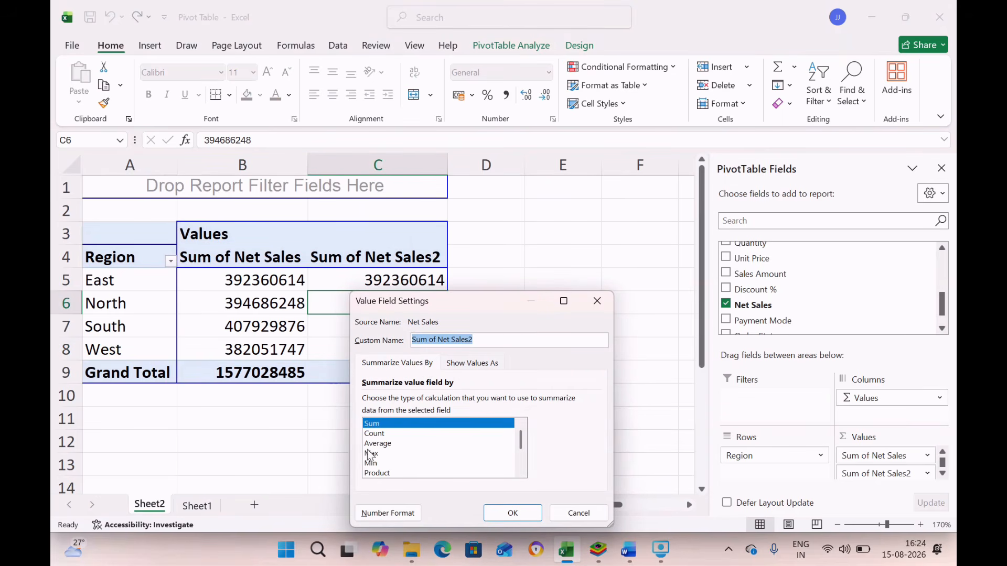
{"action": "left_click", "coordinate": [382, 445]}
{"action": "left_click", "coordinate": [522, 521]}
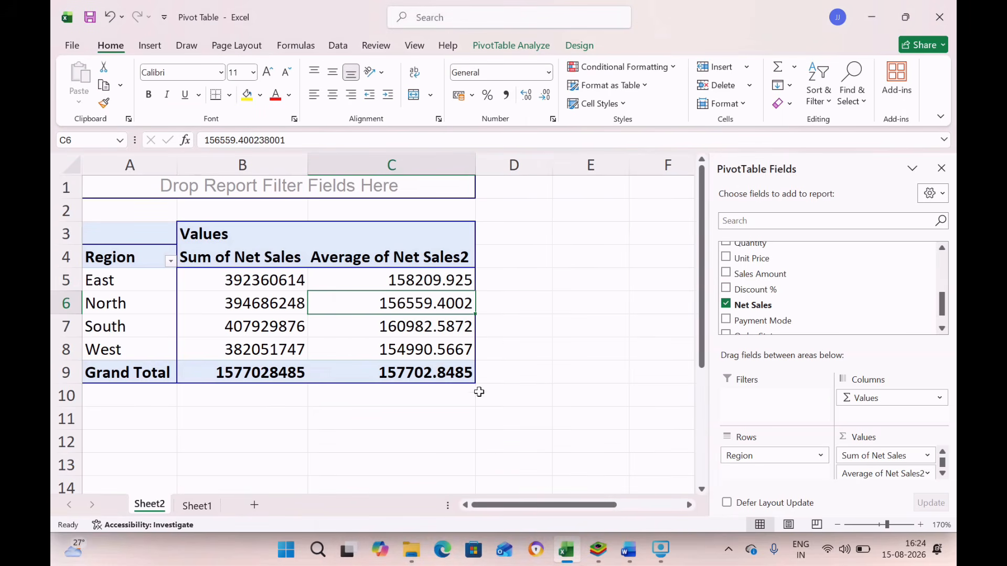
{"action": "left_click", "coordinate": [424, 279]}
{"action": "key", "text": "ctrl+shift+Down"}
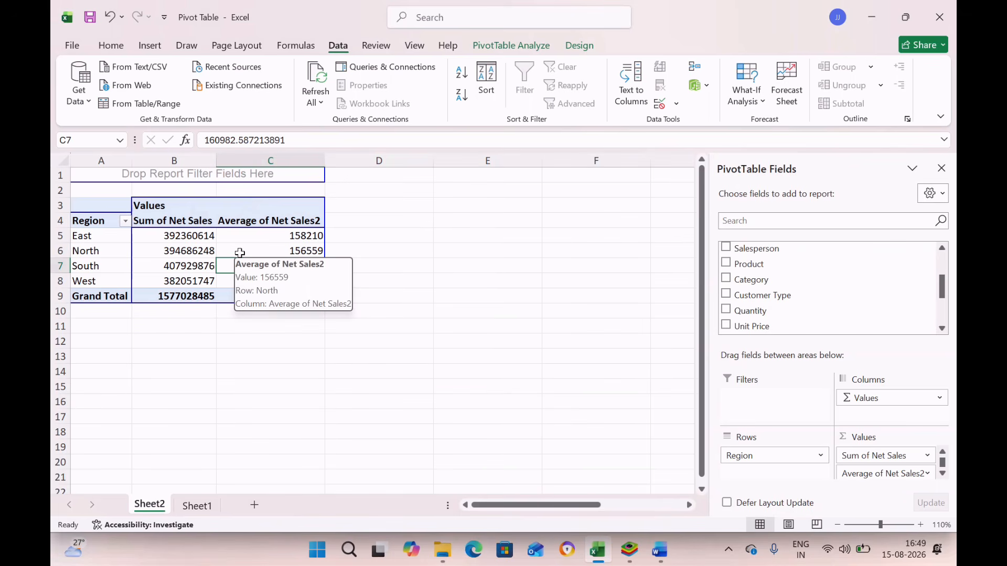
Step: Try Category as the column field to split net sales by category and region, and remove it again
{"action": "left_click_drag", "start_coordinate": [750, 281], "coordinate": [250, 208]}
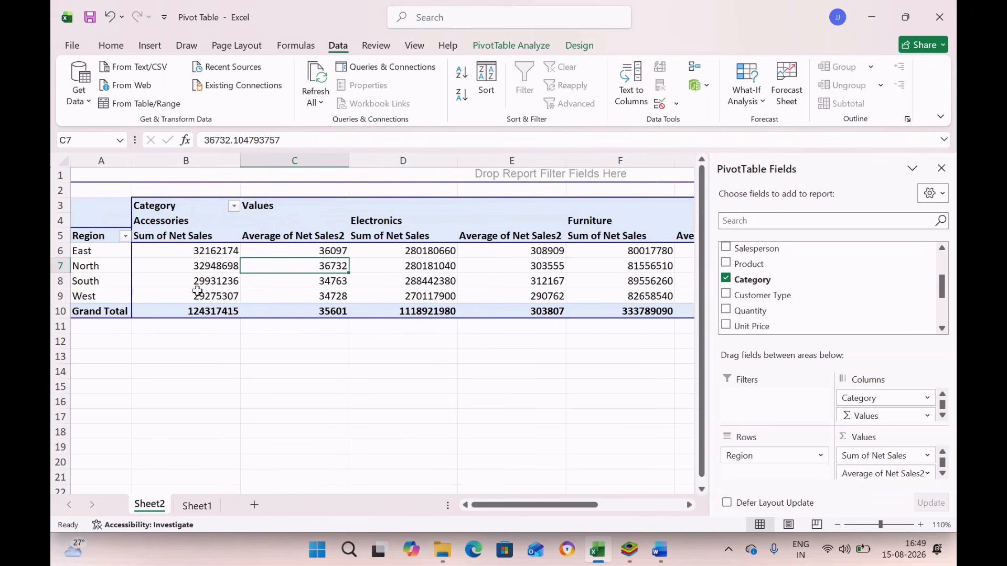
{"action": "mouse_move", "coordinate": [197, 291]}
{"action": "mouse_move", "coordinate": [290, 282]}
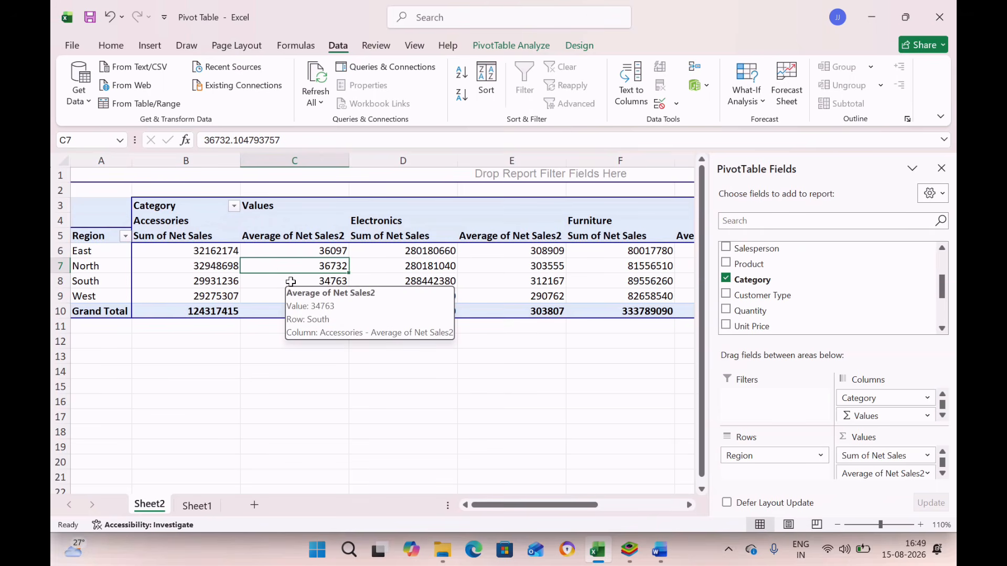
{"action": "mouse_move", "coordinate": [524, 504]}
{"action": "left_mouse_down"}
{"action": "mouse_move", "coordinate": [589, 523]}
{"action": "mouse_move", "coordinate": [512, 515]}
{"action": "left_mouse_up"}
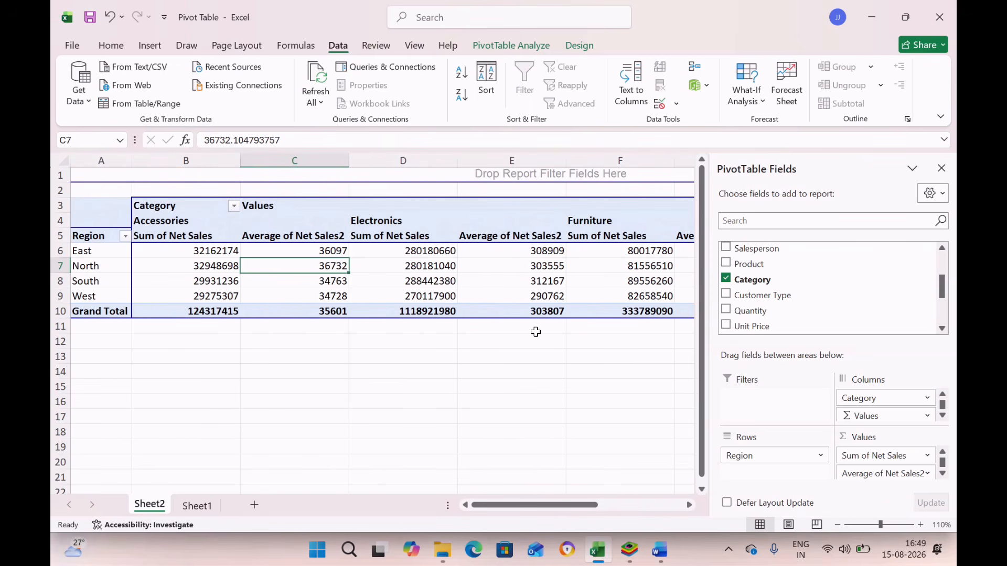
{"action": "left_click_drag", "start_coordinate": [855, 397], "coordinate": [799, 299]}
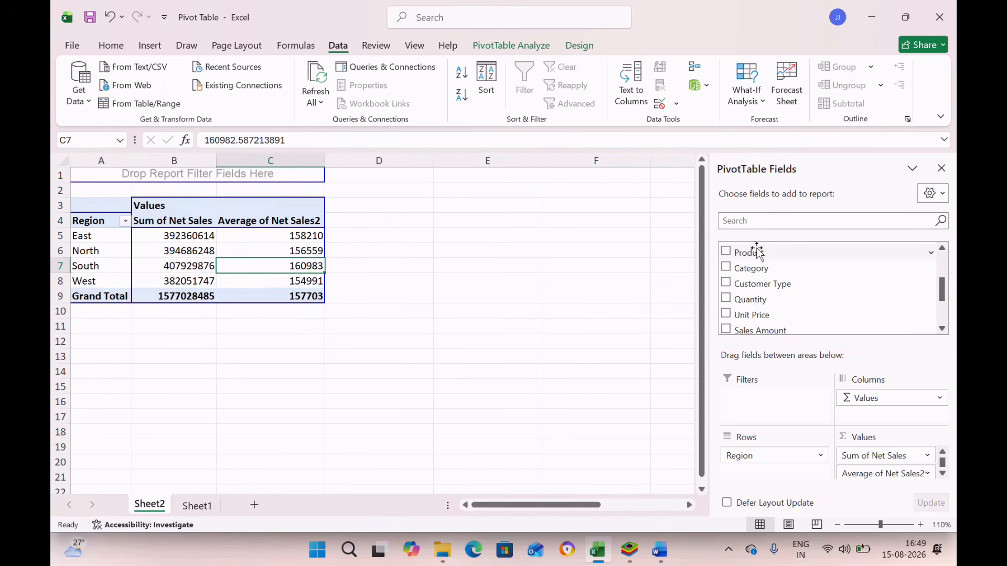
Step: Add Product as a second row field nested under Region
{"action": "left_click_drag", "start_coordinate": [759, 252], "coordinate": [115, 251]}
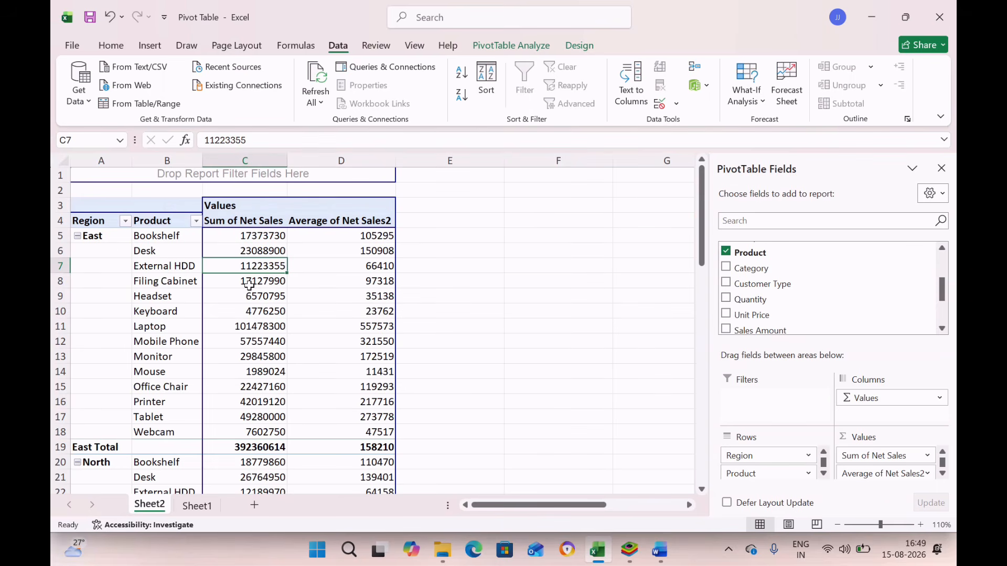
{"action": "left_click", "coordinate": [255, 309]}
{"action": "key", "text": "Down"}
{"action": "key", "text": "Down"}
{"action": "key", "text": "Up"}
{"action": "key", "text": "Up"}
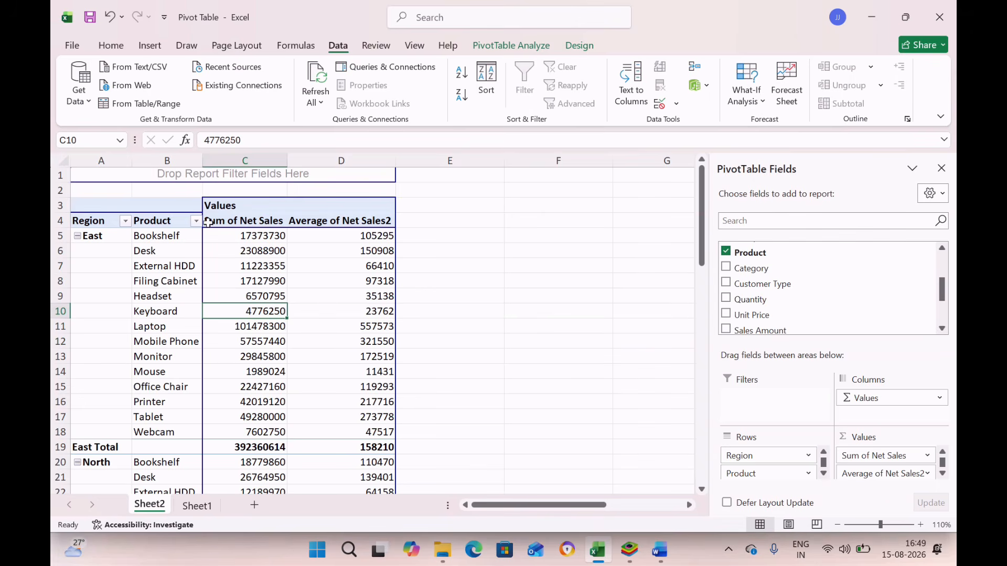
Step: Sort the products within each region by Sum of Net Sales from largest to smallest
{"action": "right_click", "coordinate": [258, 281]}
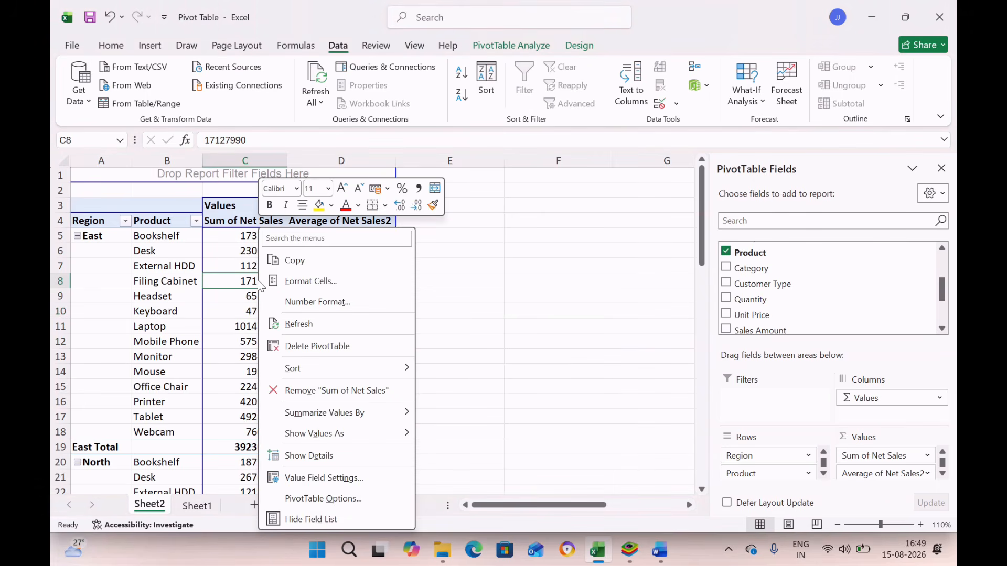
{"action": "mouse_move", "coordinate": [392, 373]}
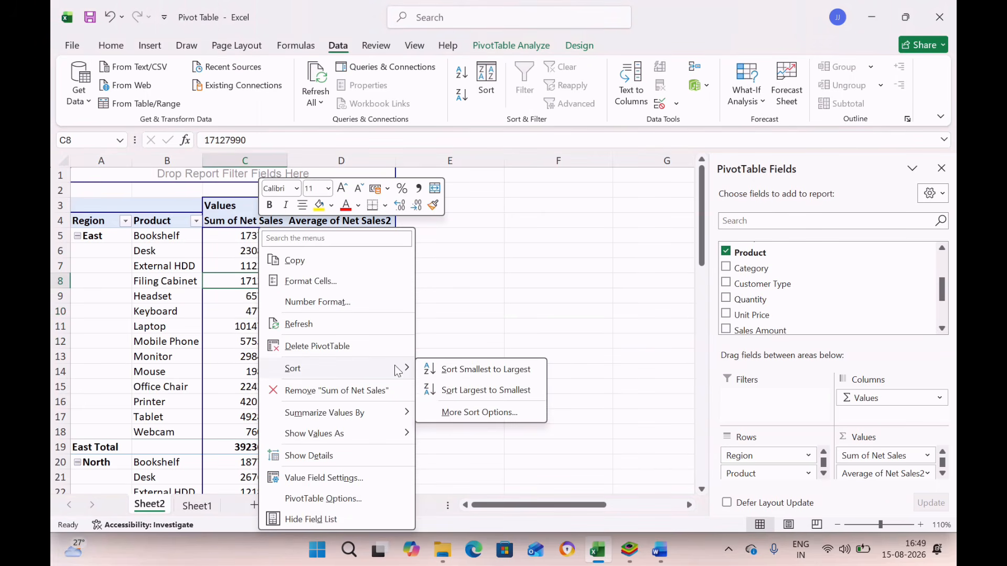
{"action": "left_click", "coordinate": [485, 391]}
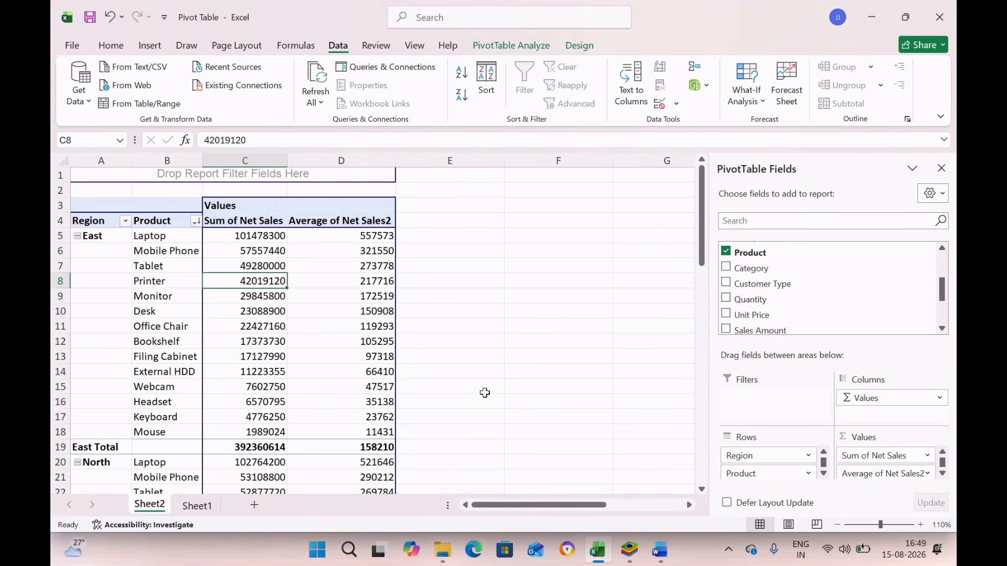
{"action": "mouse_move", "coordinate": [282, 318]}
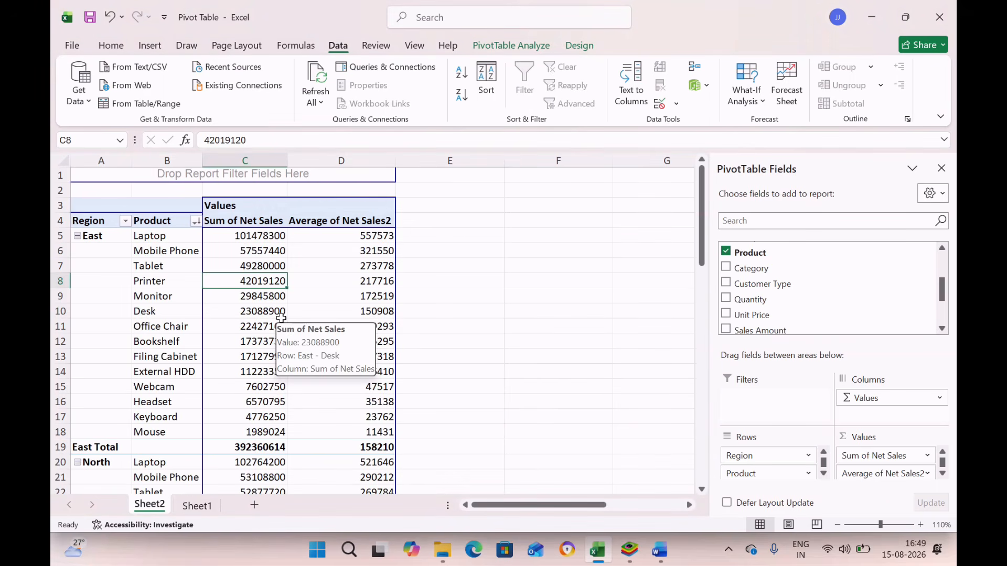
{"action": "left_click", "coordinate": [264, 265]}
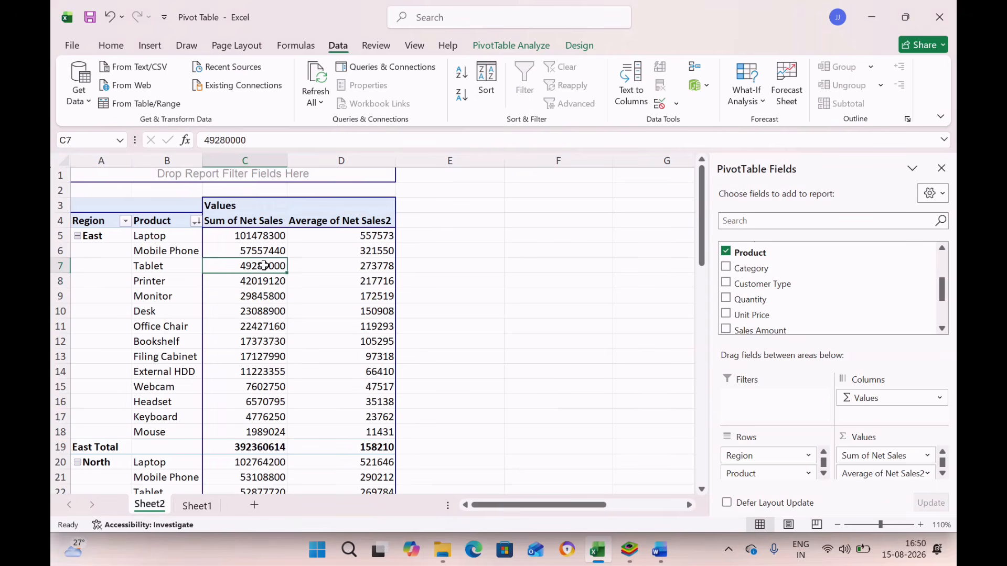
{"action": "key", "text": "Down"}
{"action": "key", "text": "Down"}
{"action": "key", "text": "Down"}
{"action": "key", "text": "Down"}
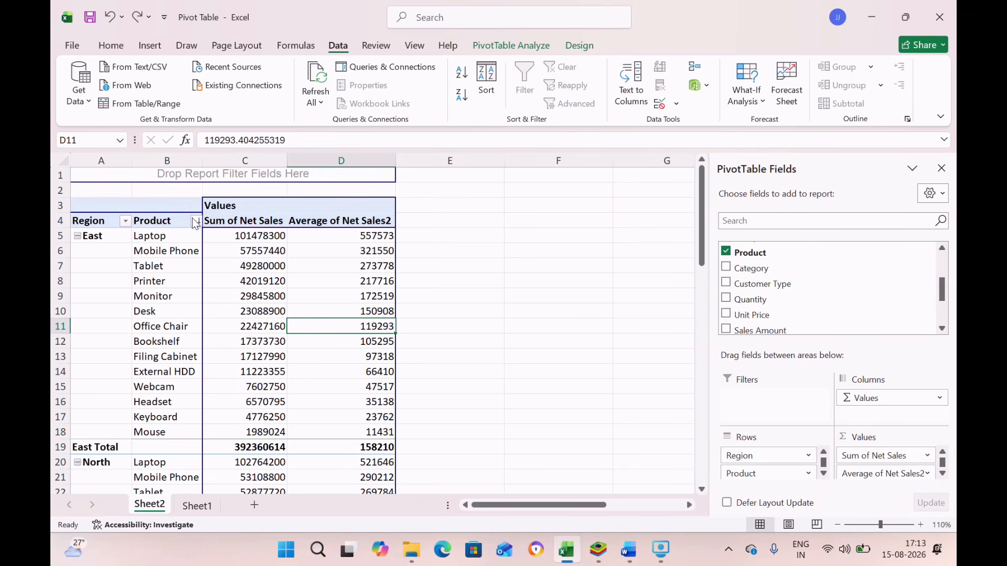
Step: Apply a Top 10 value filter to Product, showing the top 10 items by Sum of Net Sales
{"action": "left_click_drag", "start_coordinate": [198, 226], "coordinate": [197, 229]}
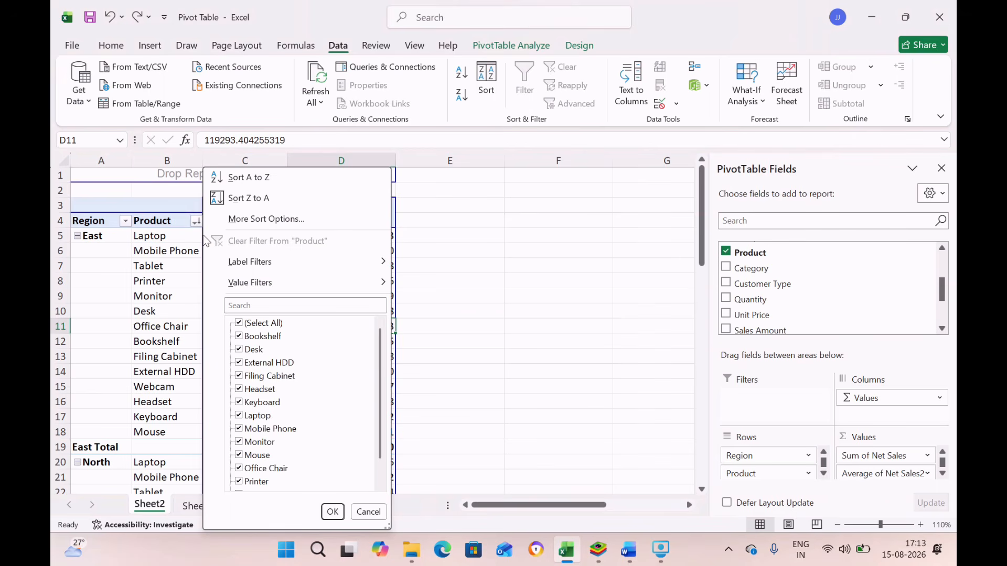
{"action": "mouse_move", "coordinate": [370, 290]}
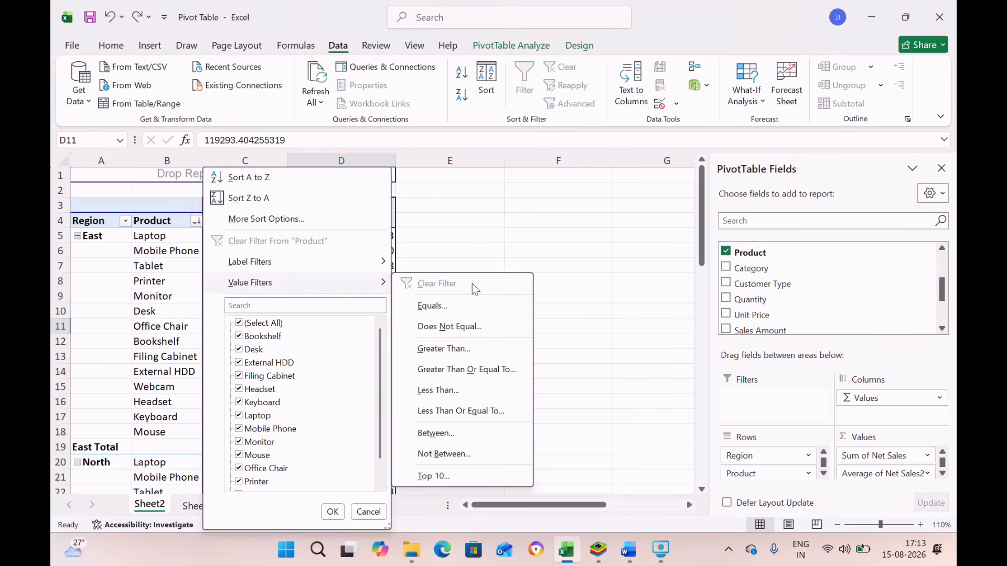
{"action": "left_click", "coordinate": [437, 478]}
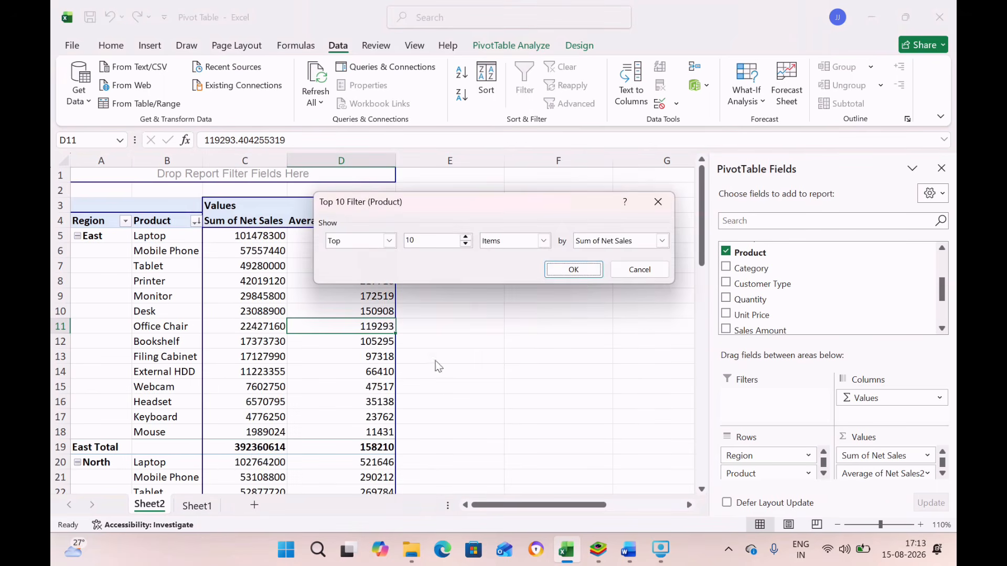
{"action": "left_click", "coordinate": [573, 270]}
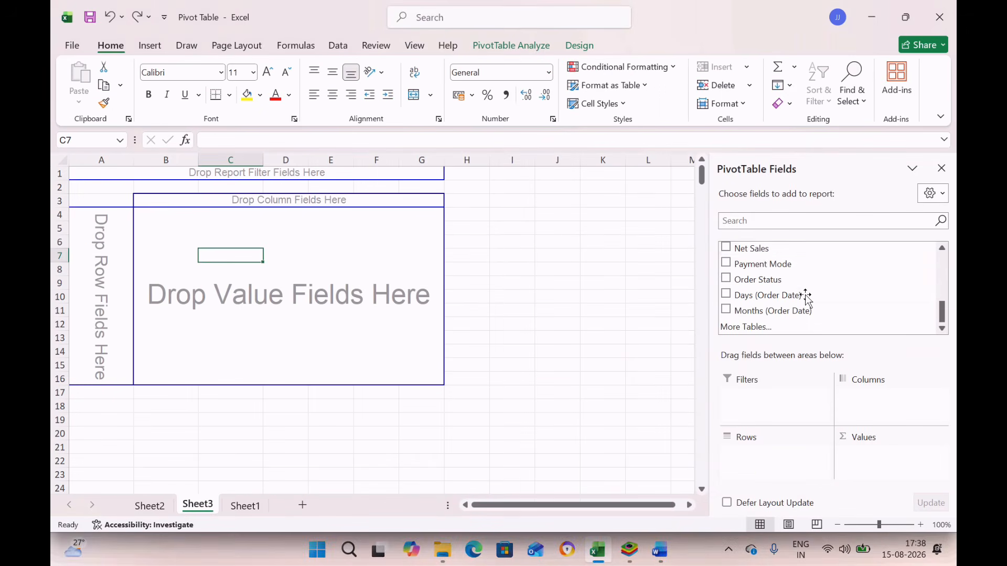
Step: Add Net Sales as the value field and Order Date as the row field of the empty PivotTable on Sheet3
{"action": "left_click_drag", "start_coordinate": [758, 252], "coordinate": [864, 454]}
{"action": "left_click_drag", "start_coordinate": [942, 315], "coordinate": [935, 244]}
{"action": "left_click_drag", "start_coordinate": [771, 266], "coordinate": [794, 461]}
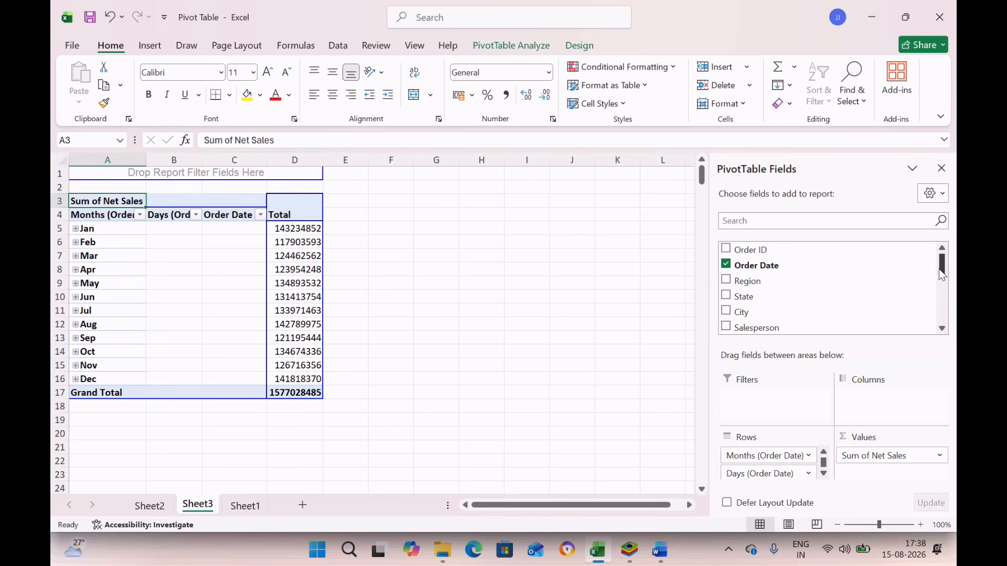
Step: Remove the Days (Order Date) and Months (Order Date) fields so that only Order Date stays in the rows
{"action": "left_click_drag", "start_coordinate": [944, 278], "coordinate": [942, 326]}
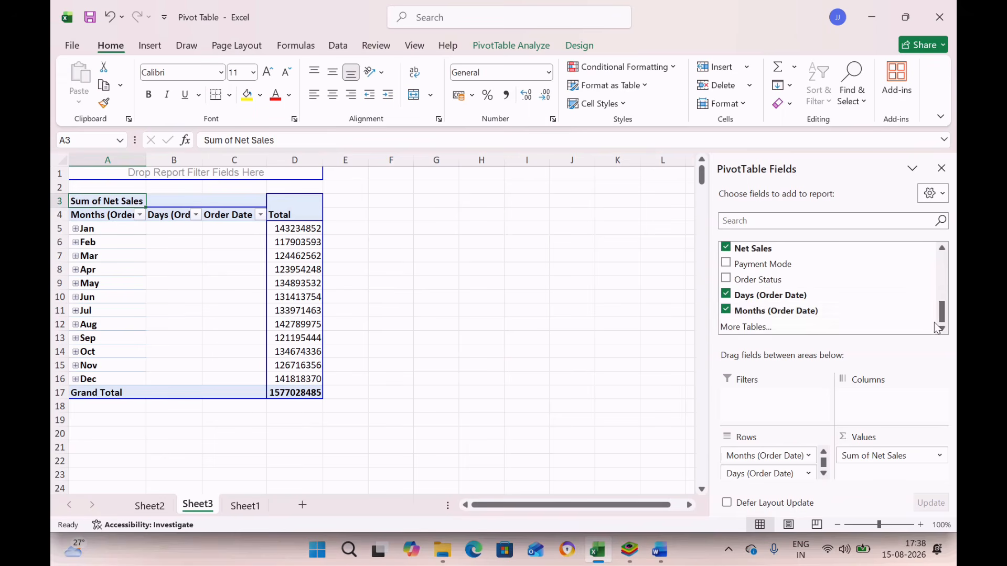
{"action": "left_click", "coordinate": [731, 296]}
{"action": "left_click", "coordinate": [726, 309]}
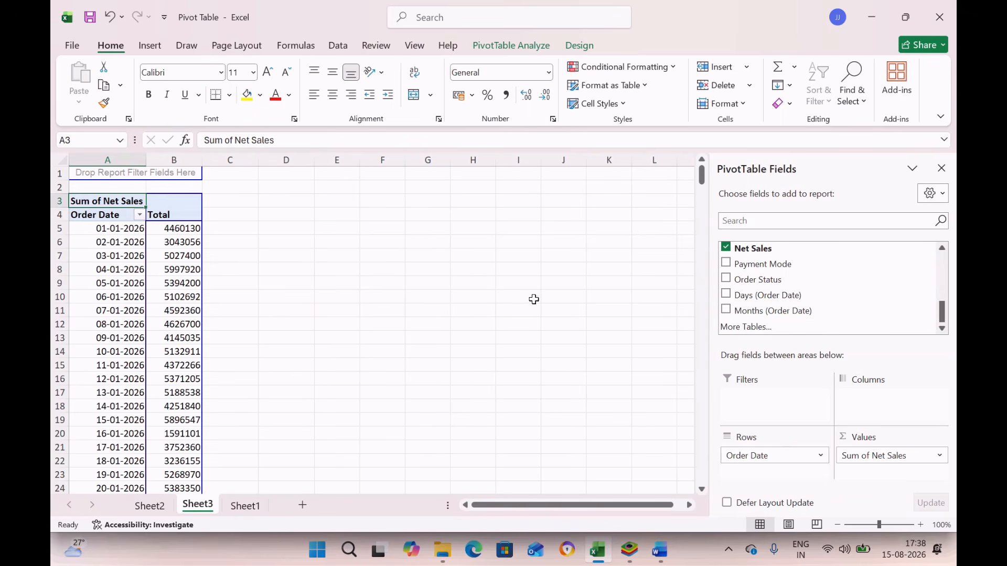
Step: Group the Order Date rows by Months and Quarters, leaving Days out of the grouping
{"action": "left_click", "coordinate": [131, 303]}
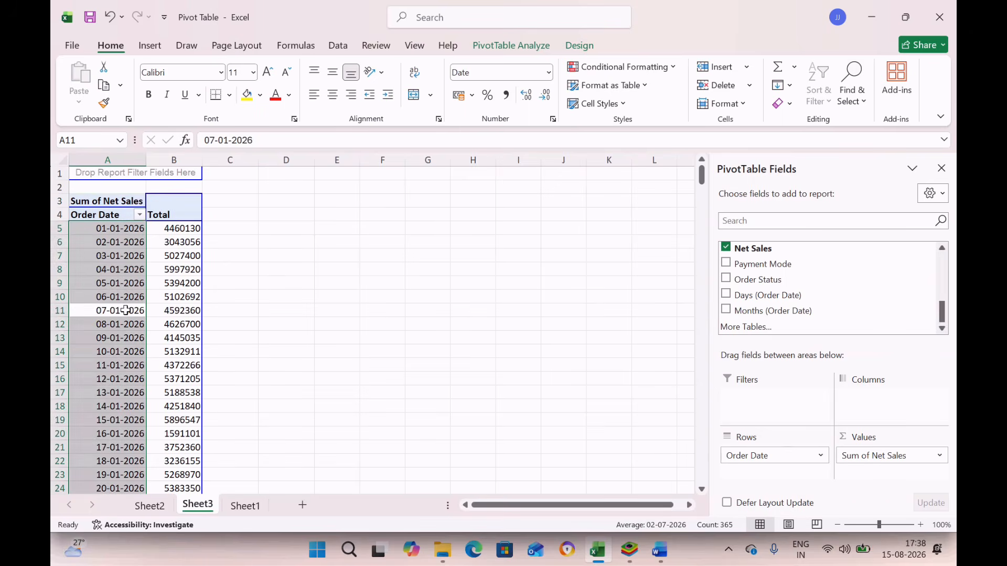
{"action": "left_click", "coordinate": [126, 309]}
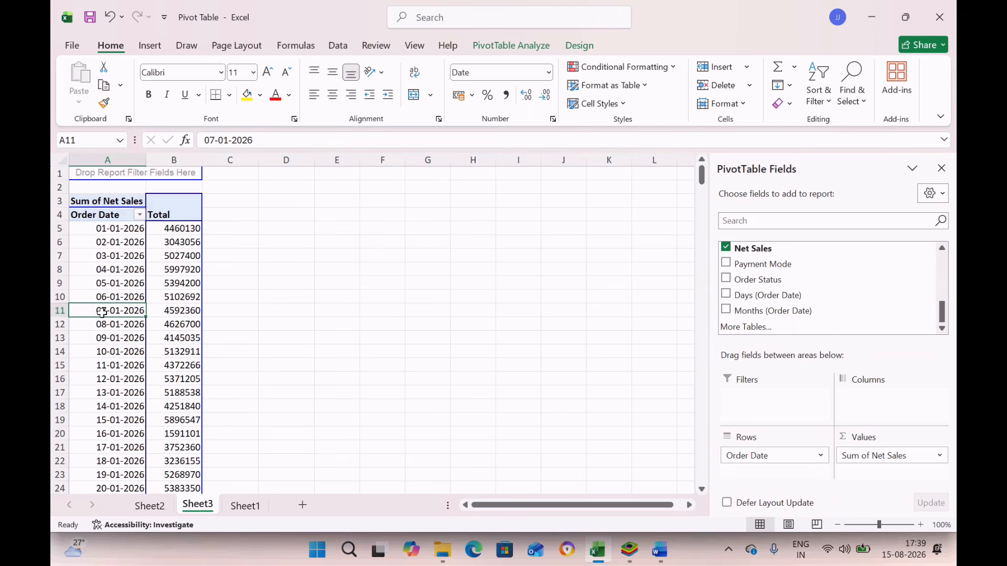
{"action": "right_click", "coordinate": [103, 314]}
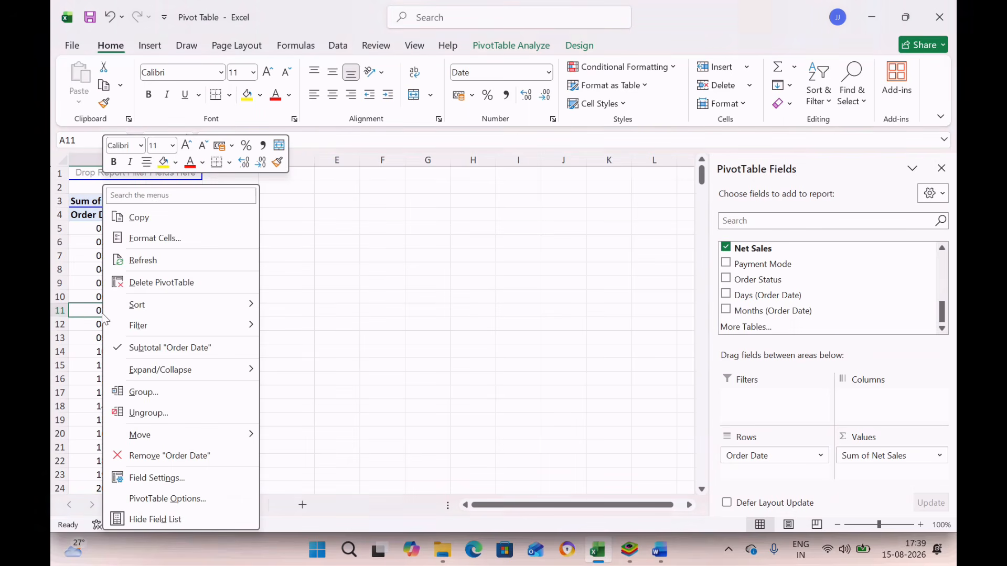
{"action": "left_click", "coordinate": [191, 390]}
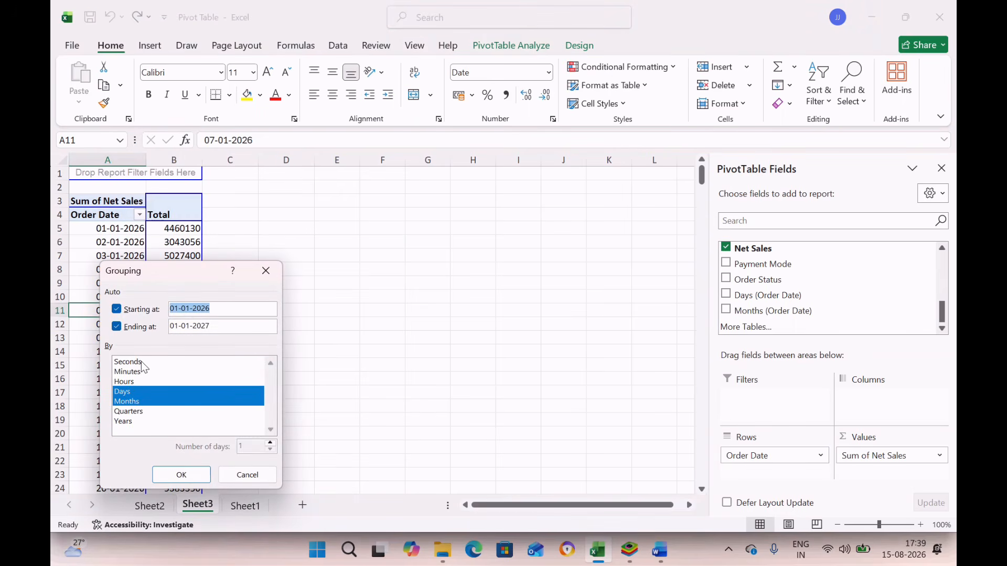
{"action": "left_click", "coordinate": [121, 403]}
{"action": "left_click", "coordinate": [123, 402]}
{"action": "left_click", "coordinate": [127, 412]}
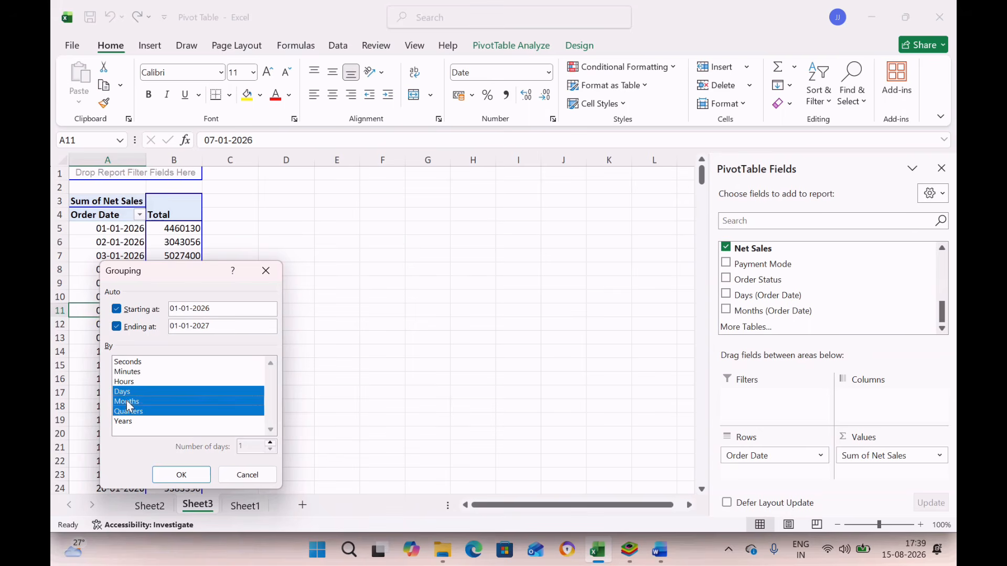
{"action": "left_click", "coordinate": [137, 392]}
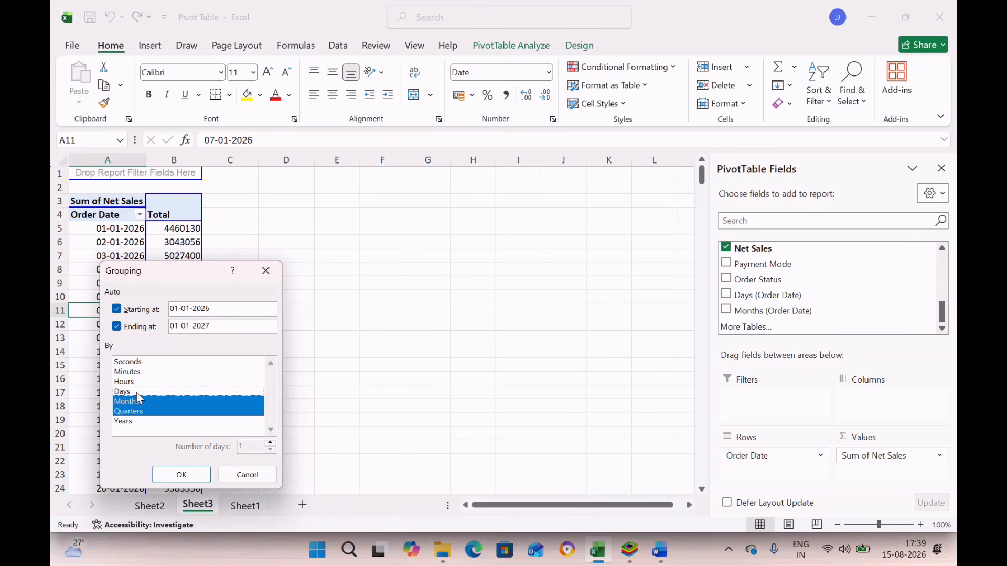
{"action": "left_click", "coordinate": [180, 475]}
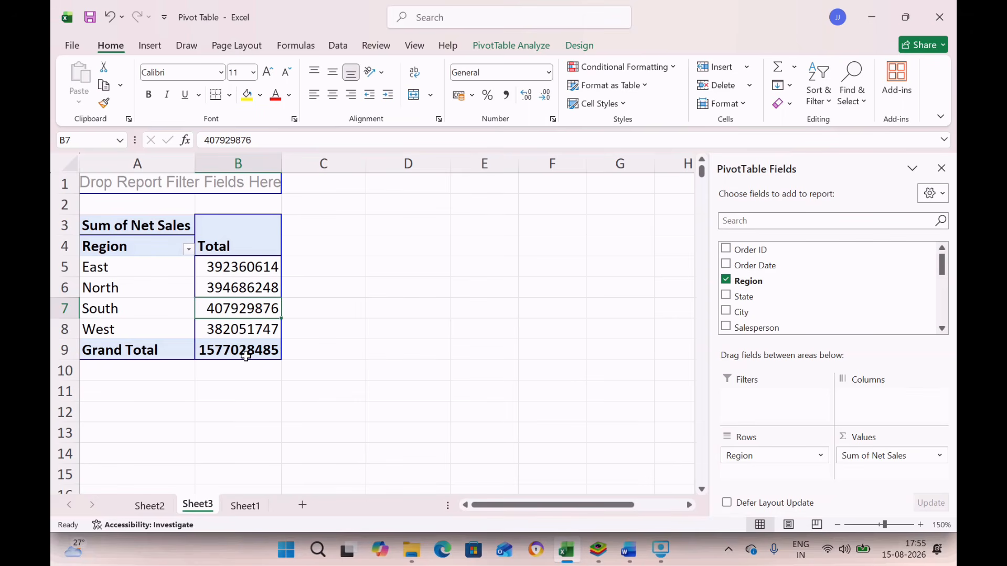
Step: Show the Sum of Net Sales values in the Region PivotTable as % of Grand Total
{"action": "left_click", "coordinate": [232, 280]}
{"action": "key", "text": "Down"}
{"action": "key", "text": "Down"}
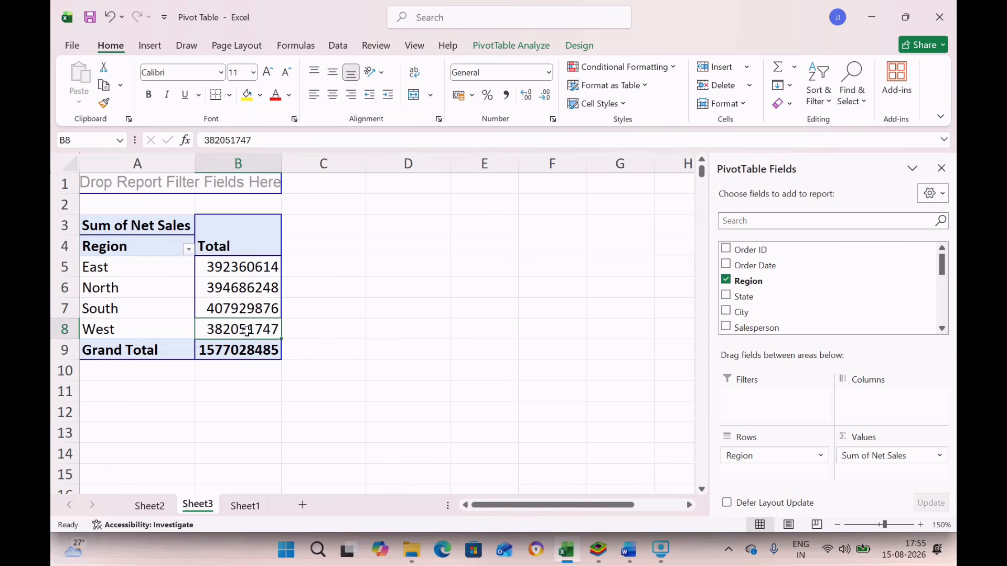
{"action": "right_click", "coordinate": [241, 313]}
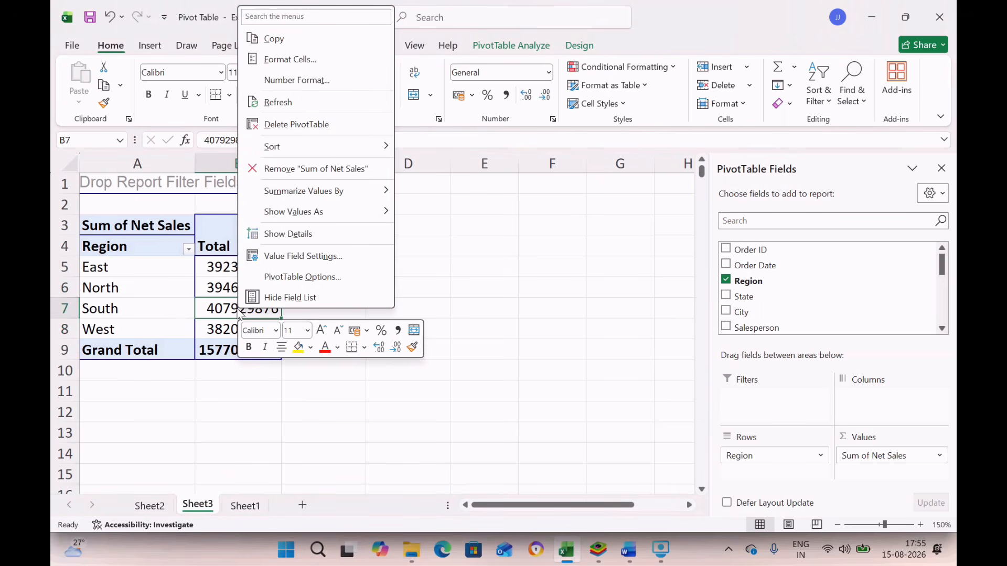
{"action": "left_click", "coordinate": [329, 261]}
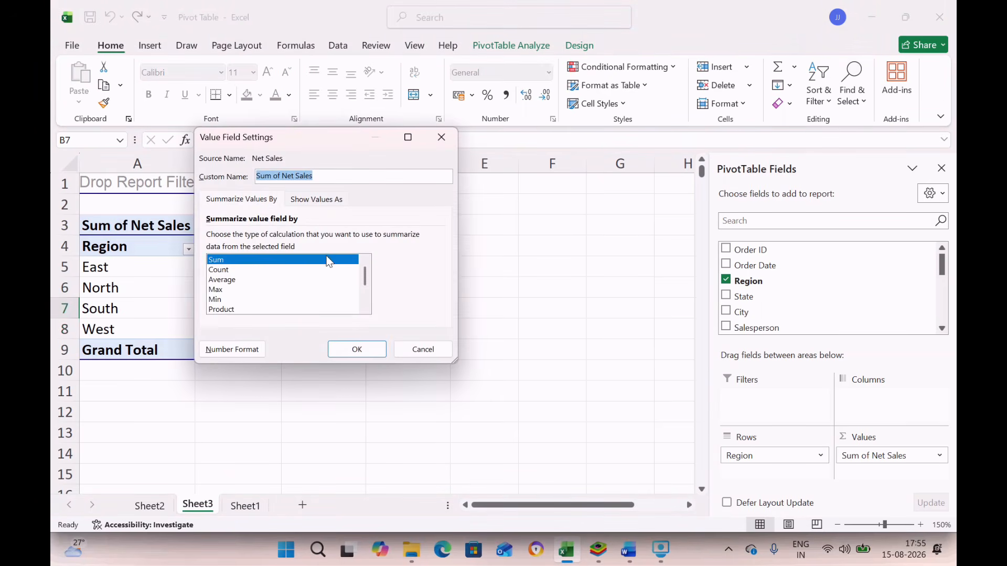
{"action": "left_click", "coordinate": [325, 200]}
{"action": "left_click", "coordinate": [262, 237]}
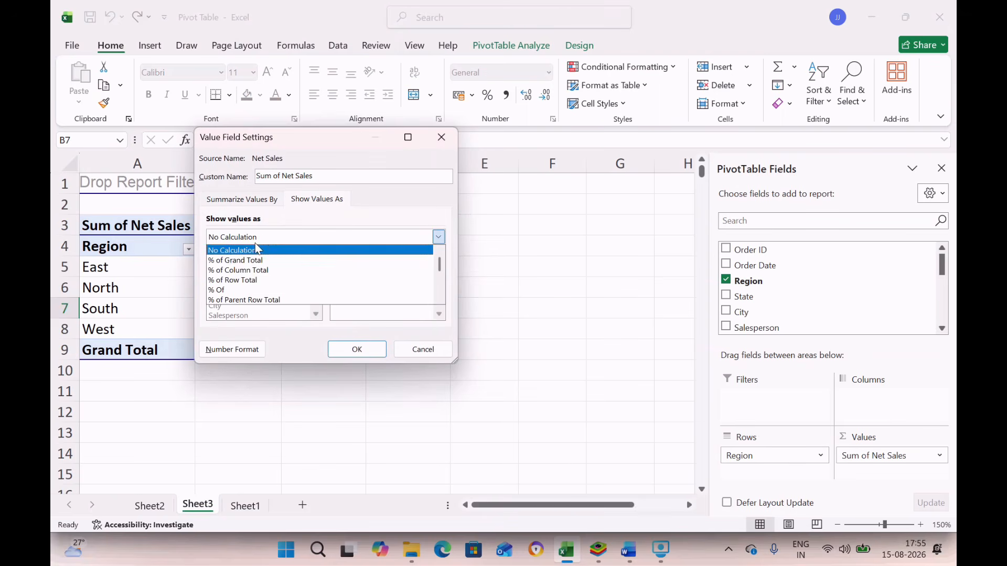
{"action": "left_click", "coordinate": [236, 263]}
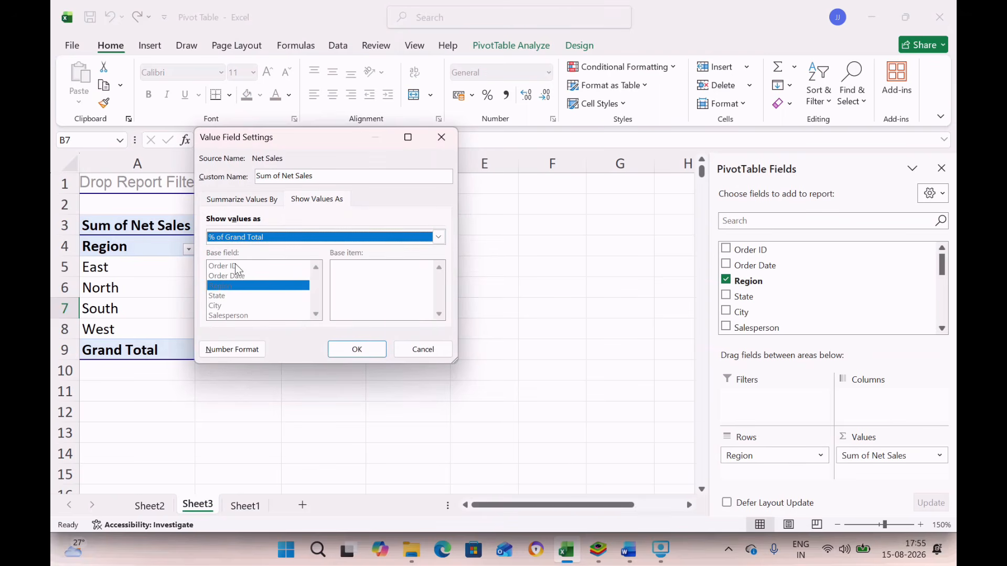
{"action": "left_click", "coordinate": [353, 349]}
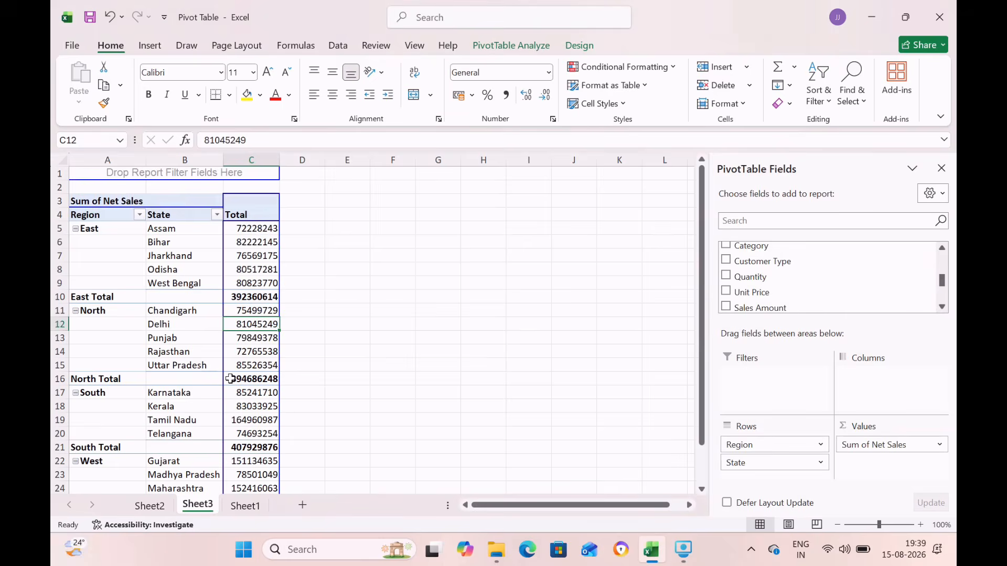
Step: Add Customer Type as a report filter and restrict the PivotTable to Corporate
{"action": "mouse_move", "coordinate": [231, 378]}
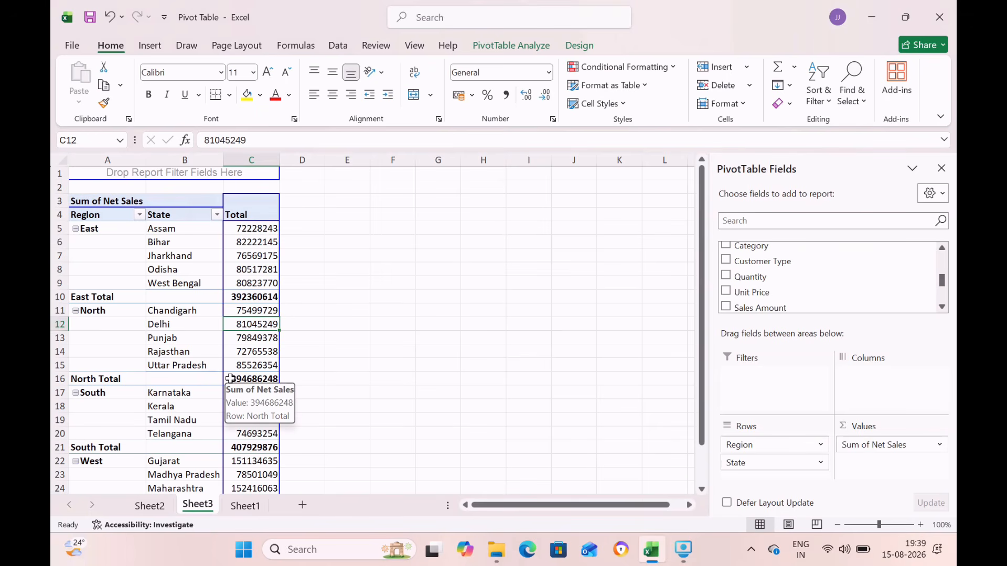
{"action": "left_click_drag", "start_coordinate": [763, 261], "coordinate": [771, 385]}
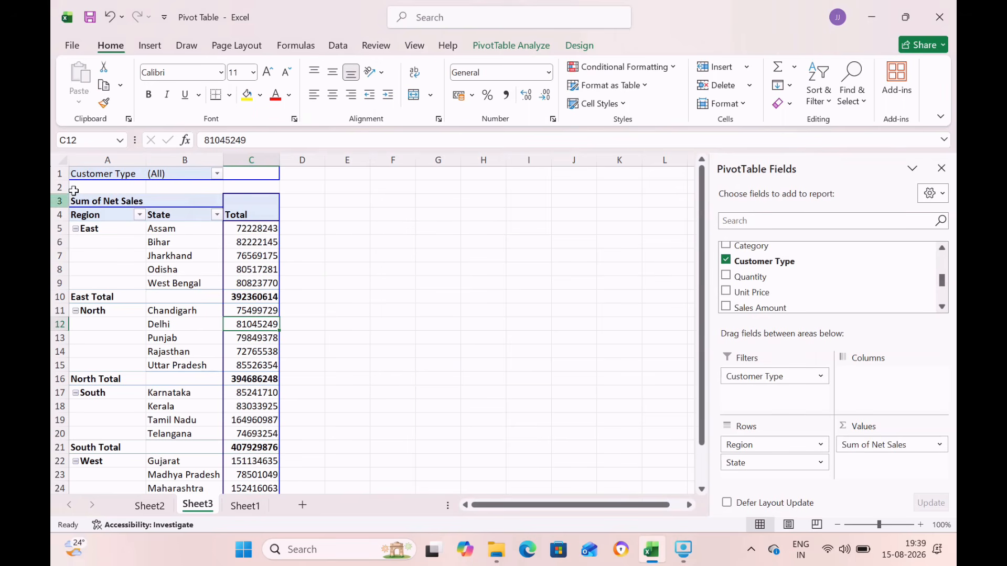
{"action": "left_click", "coordinate": [217, 173]}
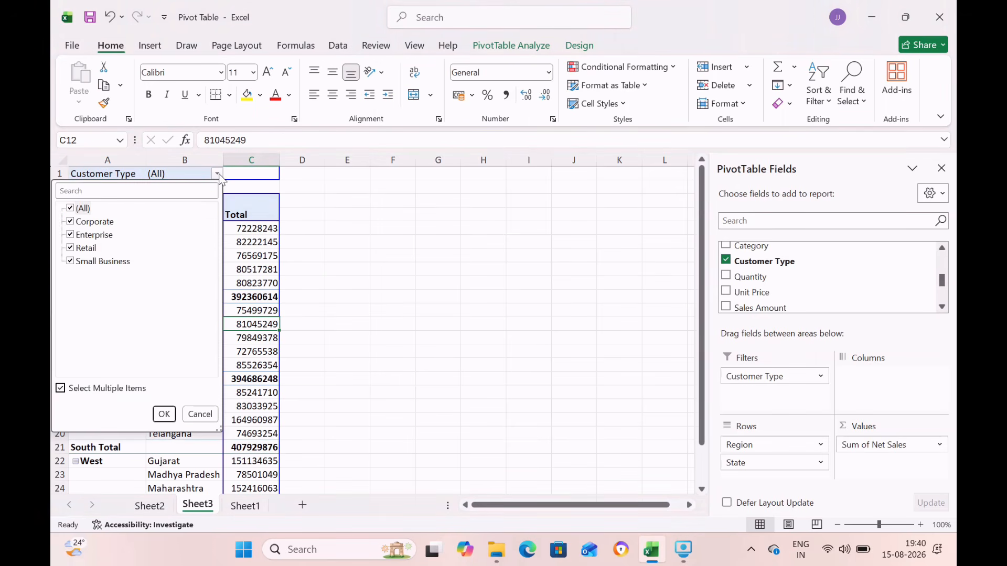
{"action": "left_click", "coordinate": [71, 209]}
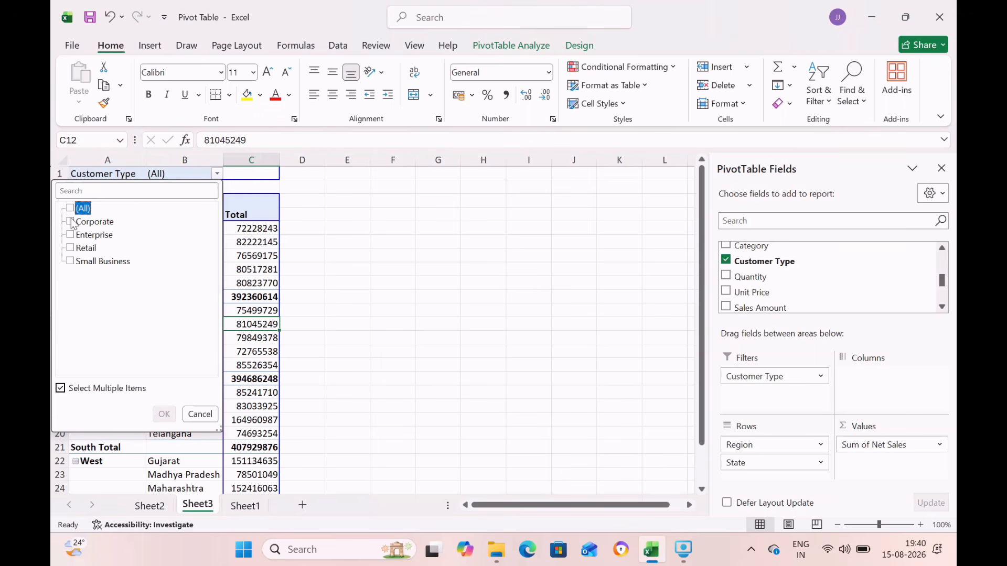
{"action": "left_click", "coordinate": [71, 222]}
{"action": "left_click", "coordinate": [163, 414]}
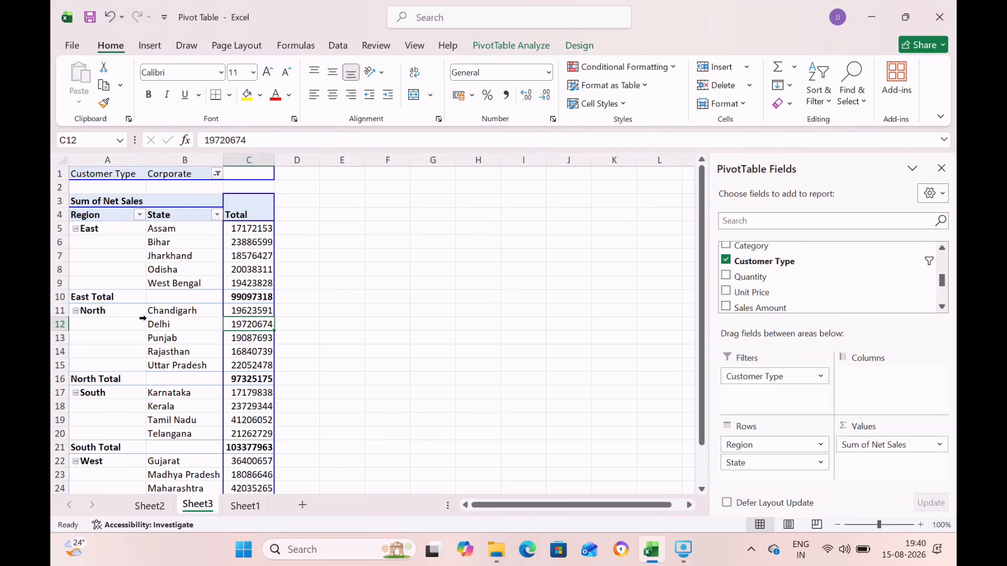
Step: Undo the Corporate selection and the addition of the Customer Type report filter
{"action": "mouse_move", "coordinate": [236, 304]}
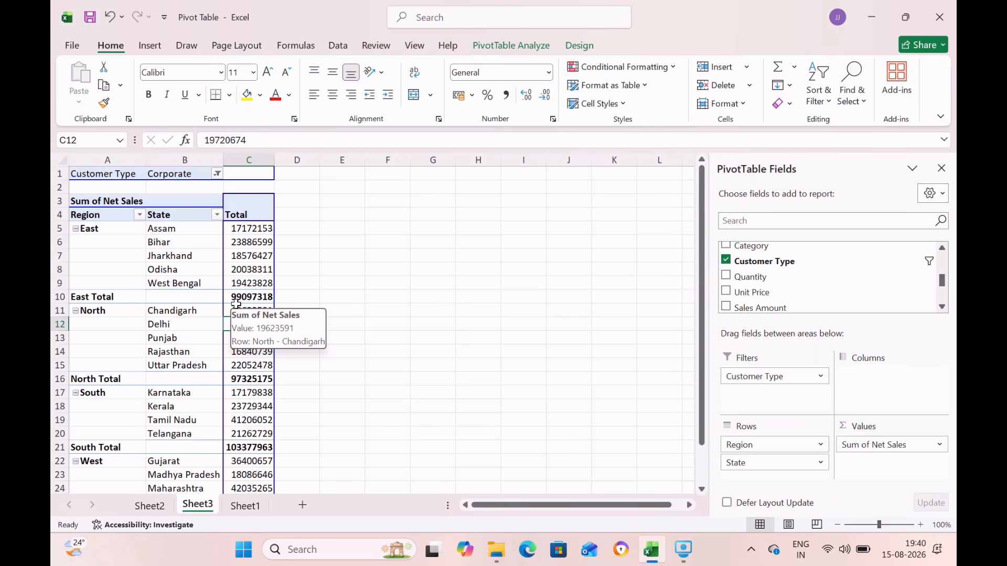
{"action": "key", "text": "ctrl+z"}
{"action": "key", "text": "ctrl+z"}
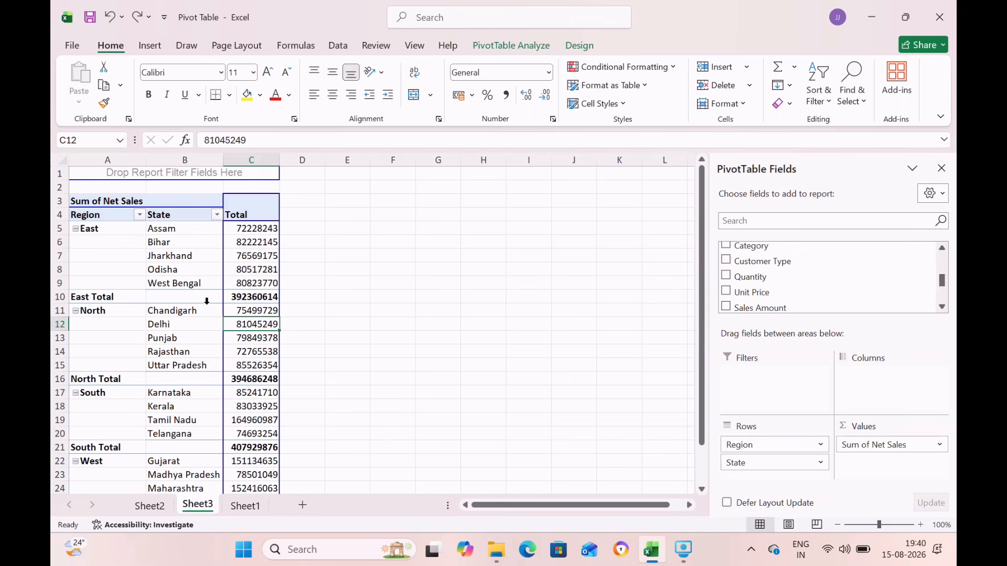
Step: Insert slicers for Salesperson, Product and Category for the Region and State PivotTable
{"action": "mouse_move", "coordinate": [234, 322]}
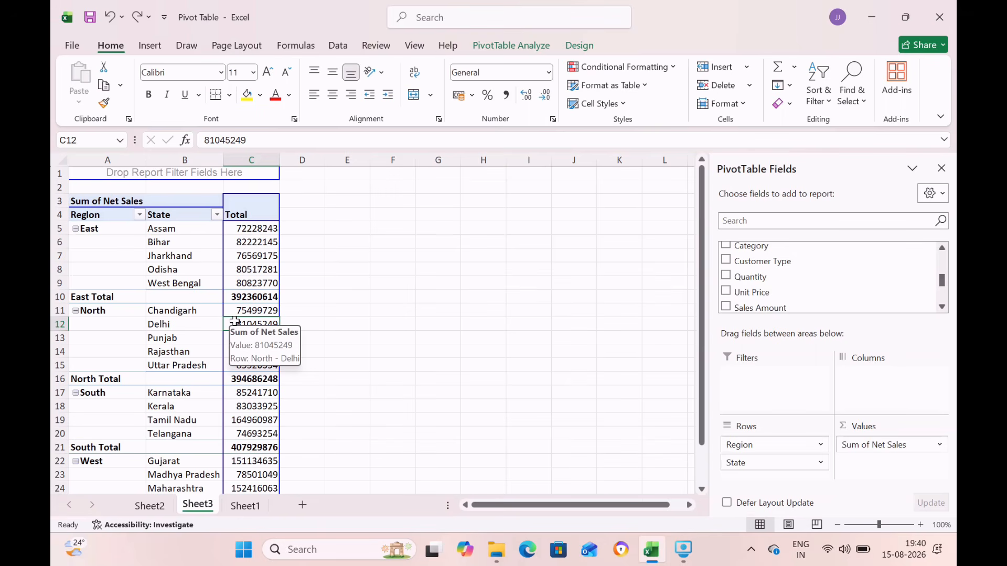
{"action": "left_click", "coordinate": [504, 46]}
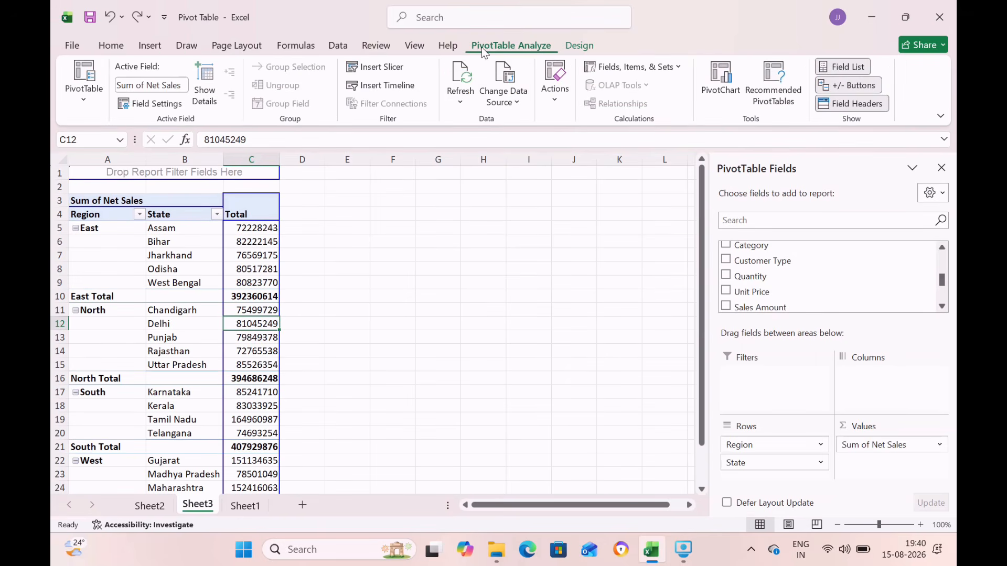
{"action": "left_click", "coordinate": [378, 69]}
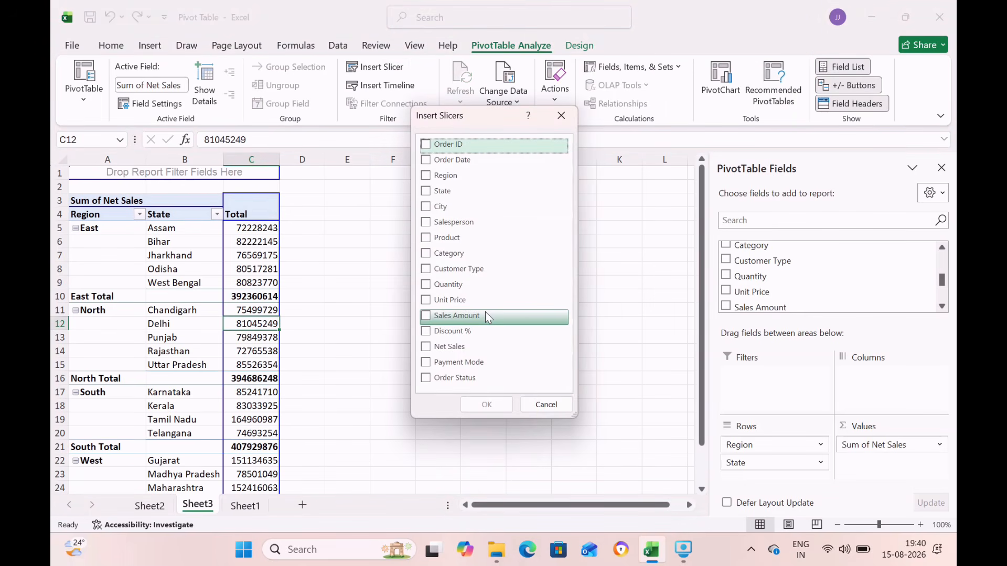
{"action": "left_click", "coordinate": [426, 222]}
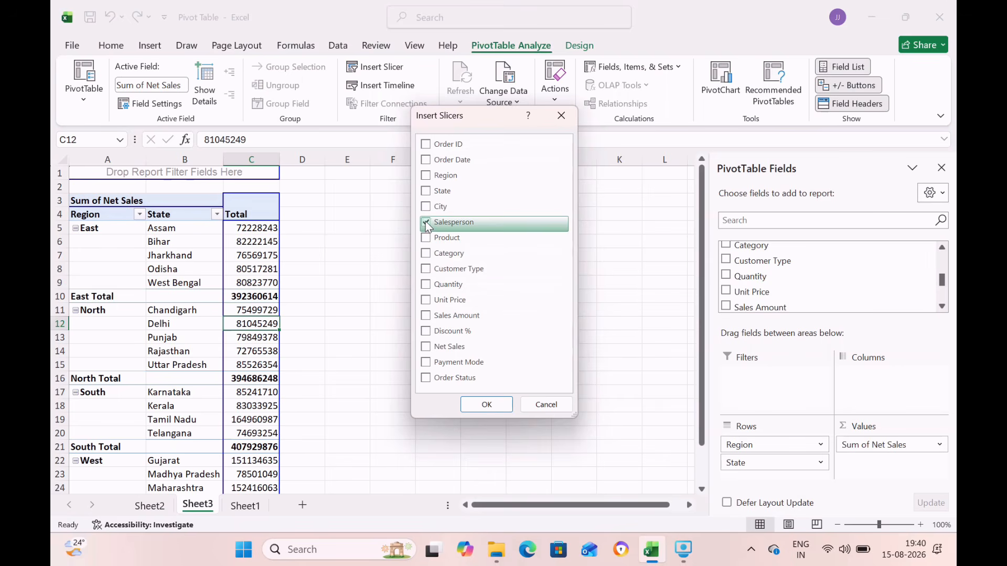
{"action": "left_click", "coordinate": [425, 239]}
{"action": "left_click", "coordinate": [424, 254]}
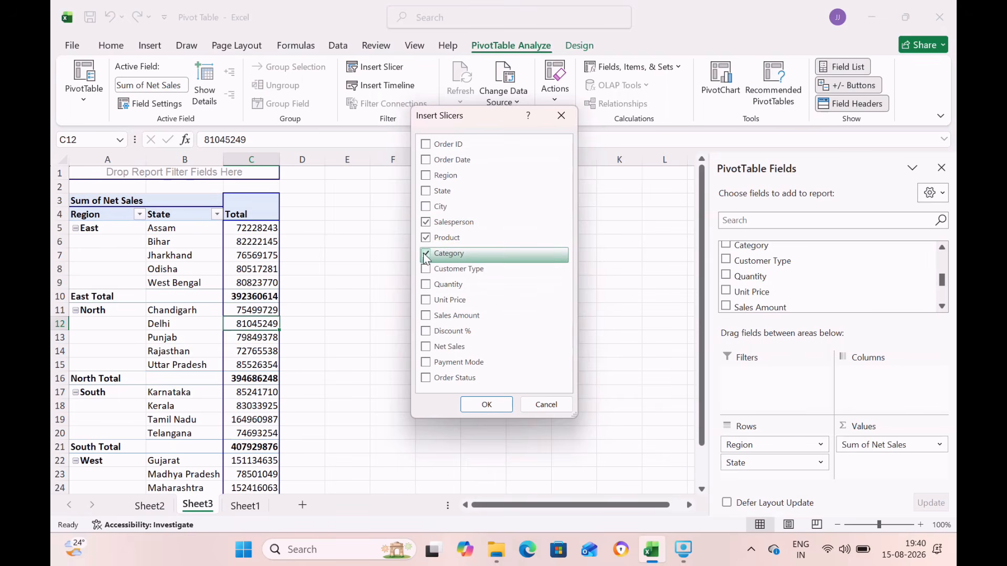
{"action": "left_click", "coordinate": [487, 405]}
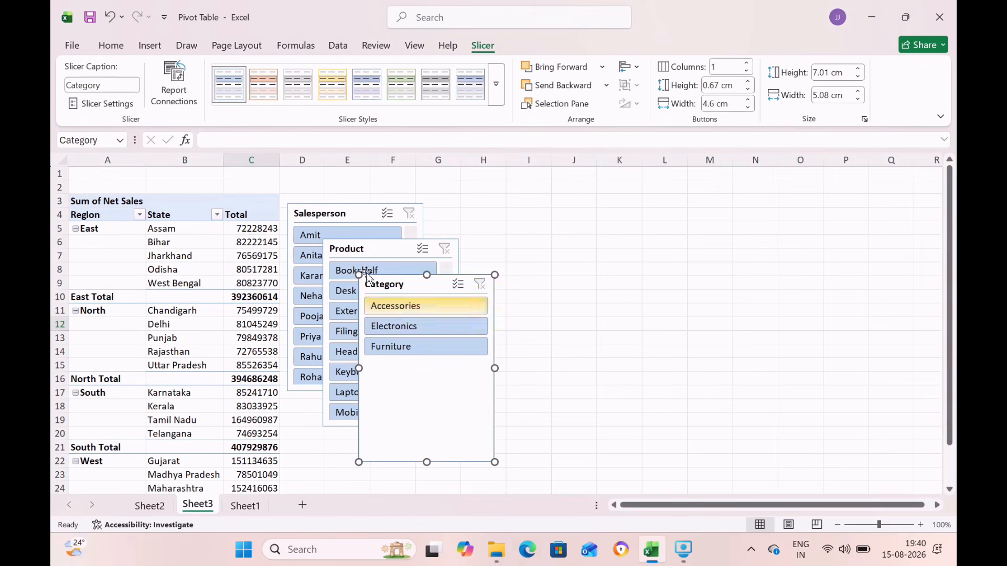
Step: Arrange the Salesperson, Product and Category slicers side by side in one row next to the PivotTable
{"action": "left_click", "coordinate": [360, 222]}
{"action": "left_click_drag", "start_coordinate": [359, 222], "coordinate": [361, 196]}
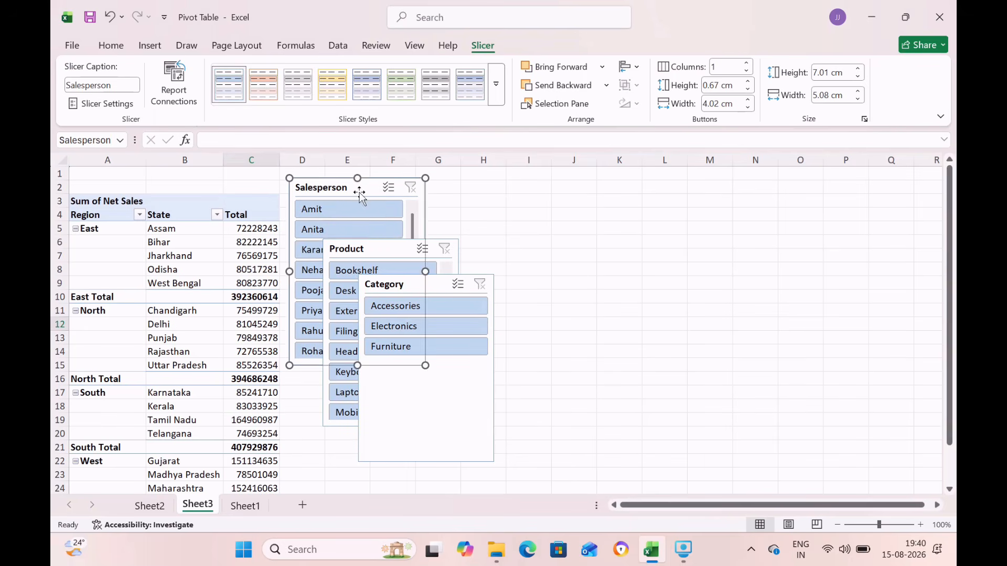
{"action": "left_click_drag", "start_coordinate": [367, 249], "coordinate": [475, 186]}
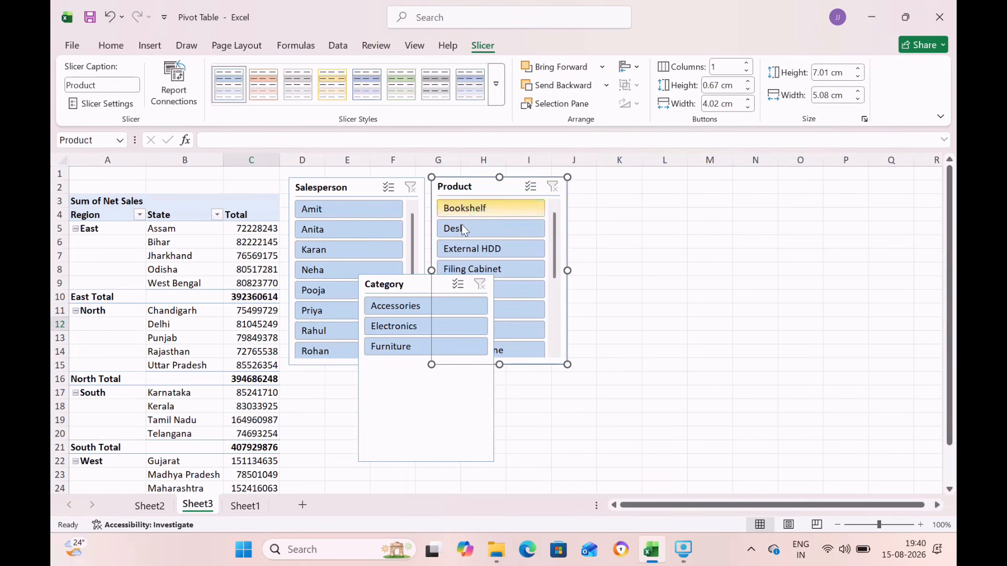
{"action": "left_click_drag", "start_coordinate": [411, 284], "coordinate": [629, 186]}
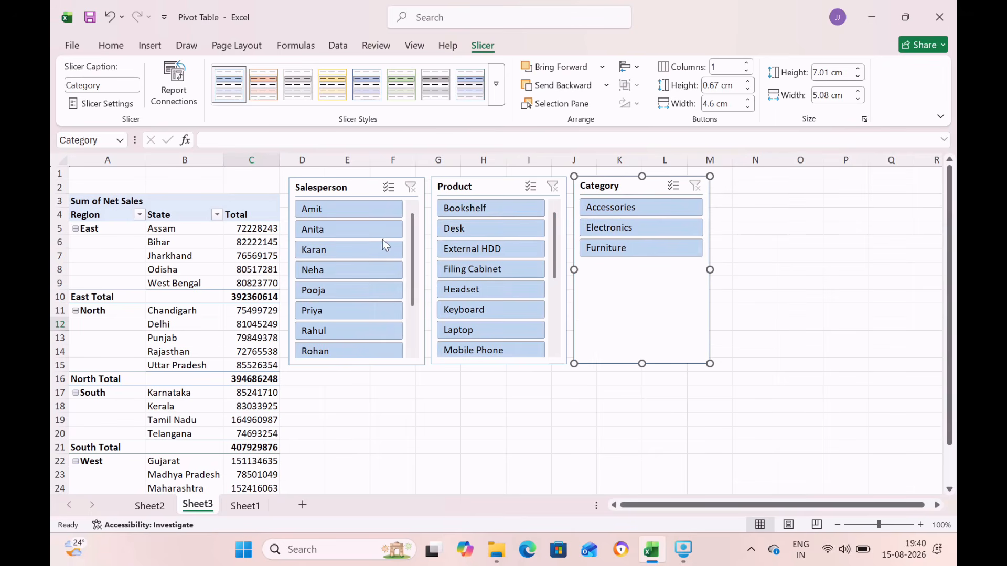
Step: Use the Category slicer to filter by Accessories, Furniture and Electronics in turn, and narrow the Electronics products to Monitor
{"action": "left_click", "coordinate": [603, 212]}
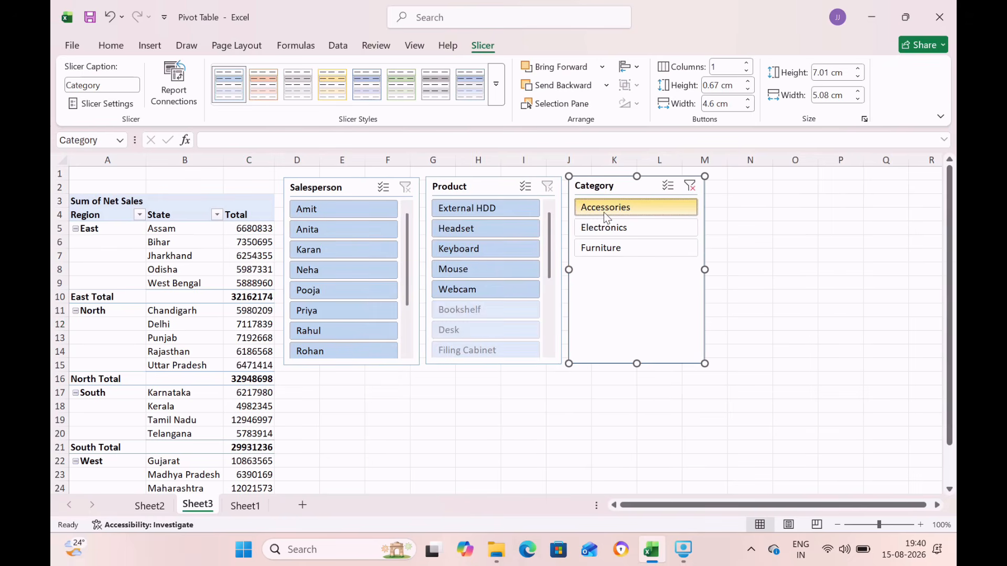
{"action": "left_click", "coordinate": [619, 253]}
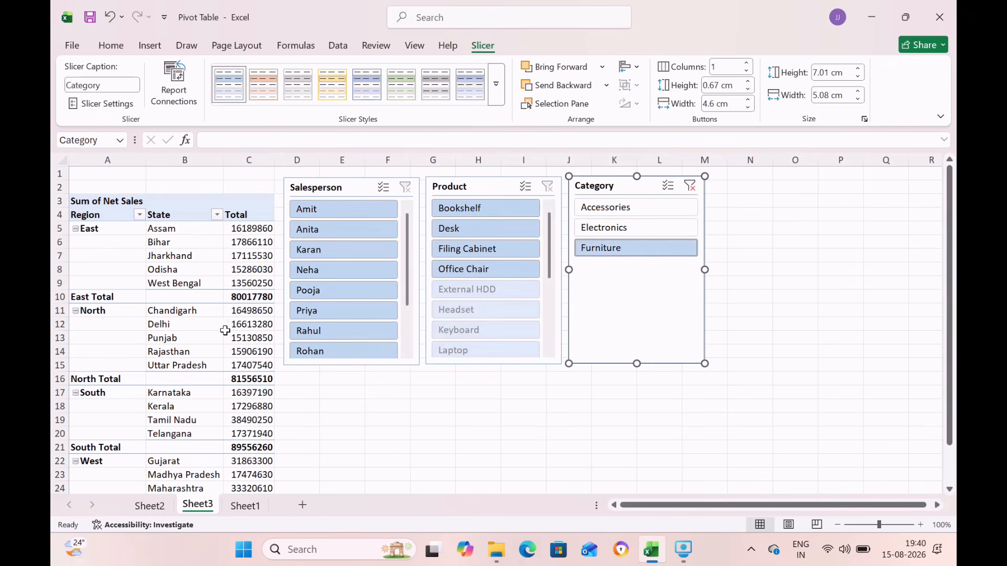
{"action": "left_click", "coordinate": [608, 229]}
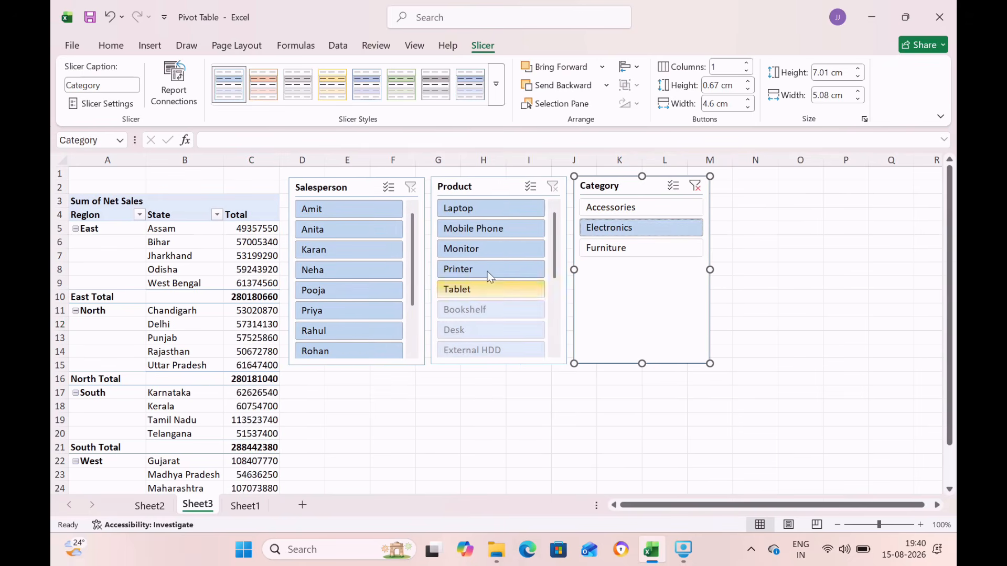
{"action": "left_click", "coordinate": [509, 247]}
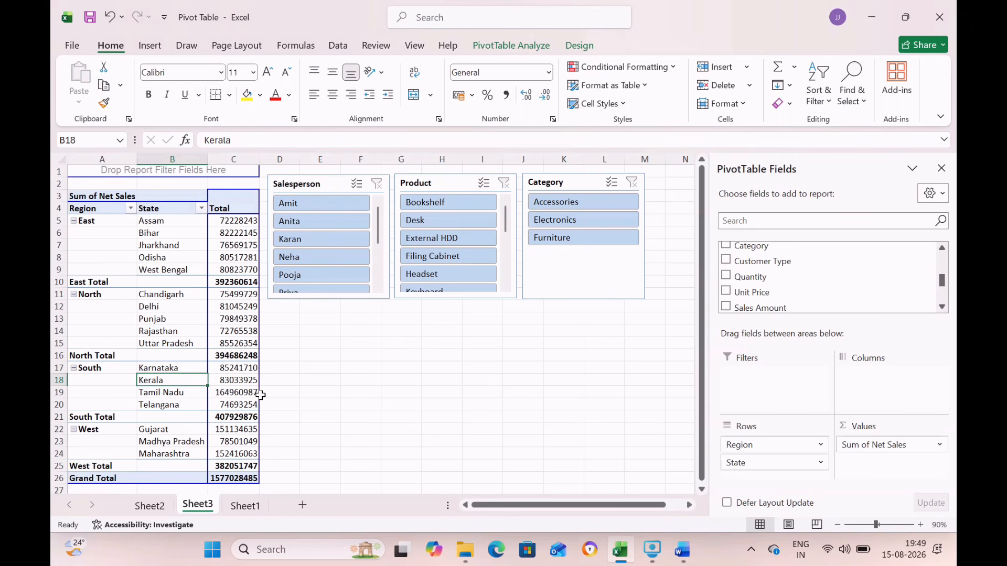
Step: Insert a Clustered Column PivotChart of the Region and State sales, placed below the slicers and sized about 7.93 by 15.63 cm
{"action": "left_click", "coordinate": [192, 313]}
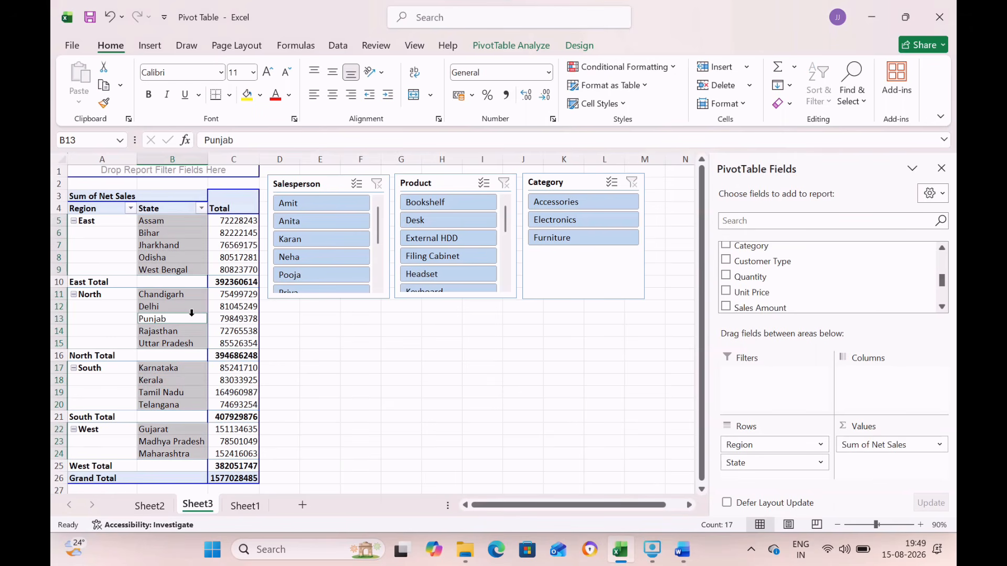
{"action": "left_click", "coordinate": [512, 46]}
{"action": "left_click", "coordinate": [724, 80]}
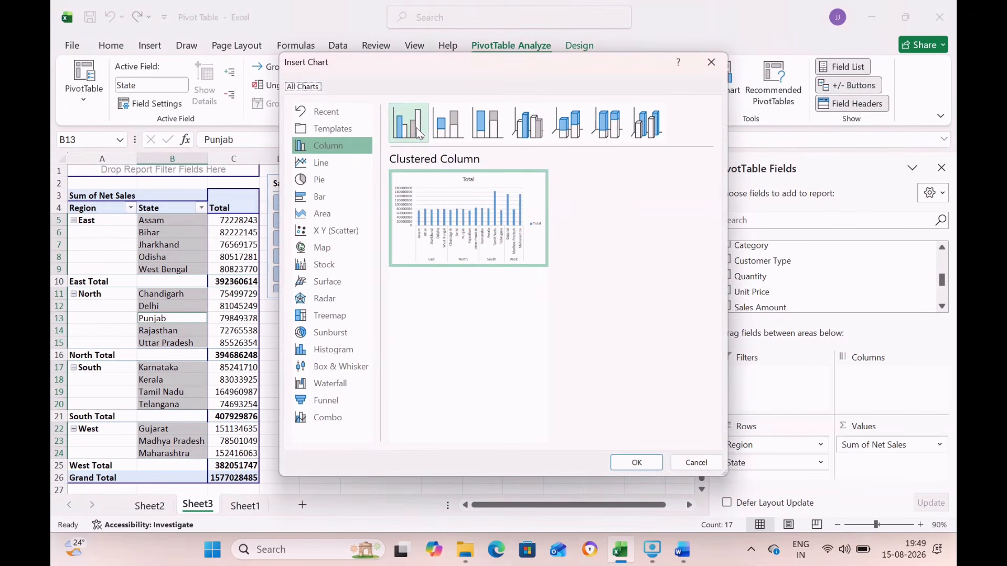
{"action": "left_click", "coordinate": [635, 463]}
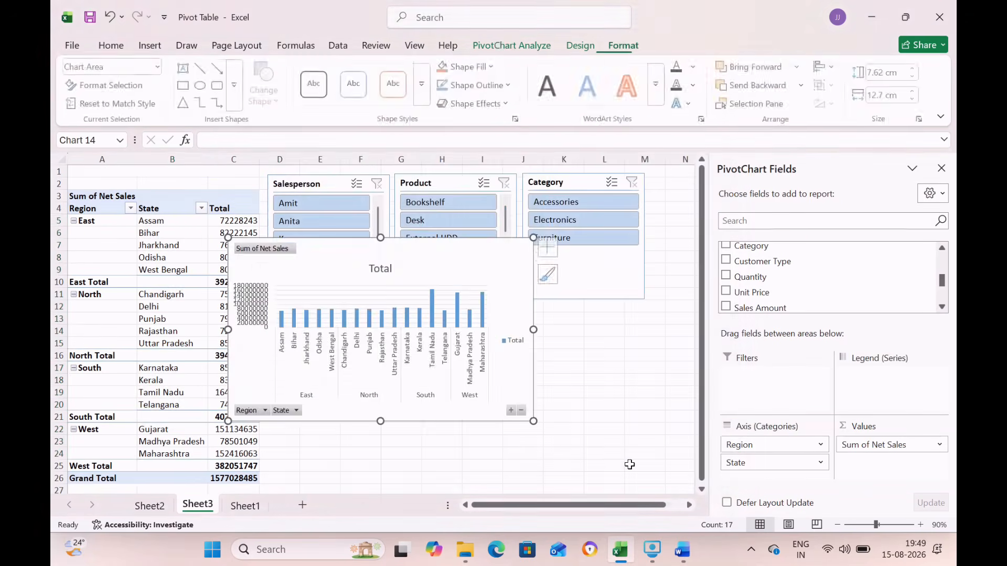
{"action": "left_click_drag", "start_coordinate": [336, 260], "coordinate": [374, 314]}
{"action": "left_click_drag", "start_coordinate": [570, 475], "coordinate": [641, 482]}
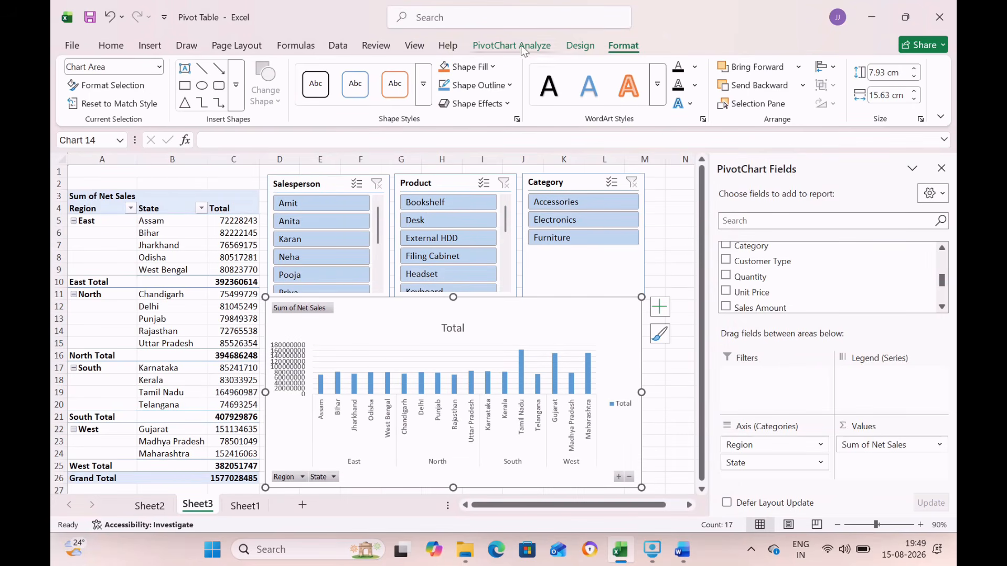
Step: Change the PivotChart's colors to the third Colorful palette, which starts with orange, and deselect the chart
{"action": "left_click", "coordinate": [579, 46]}
{"action": "left_click", "coordinate": [181, 95]}
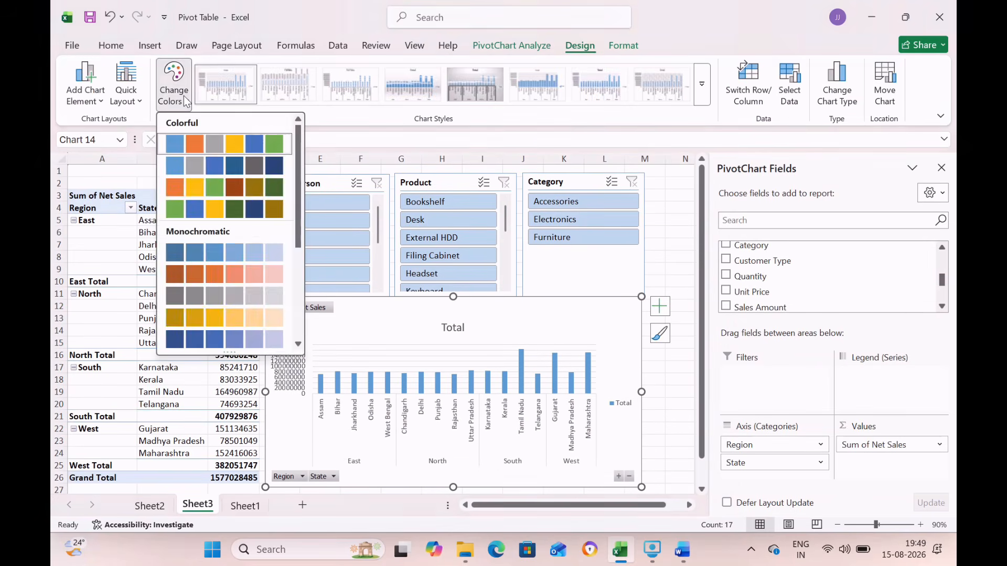
{"action": "left_click", "coordinate": [185, 199]}
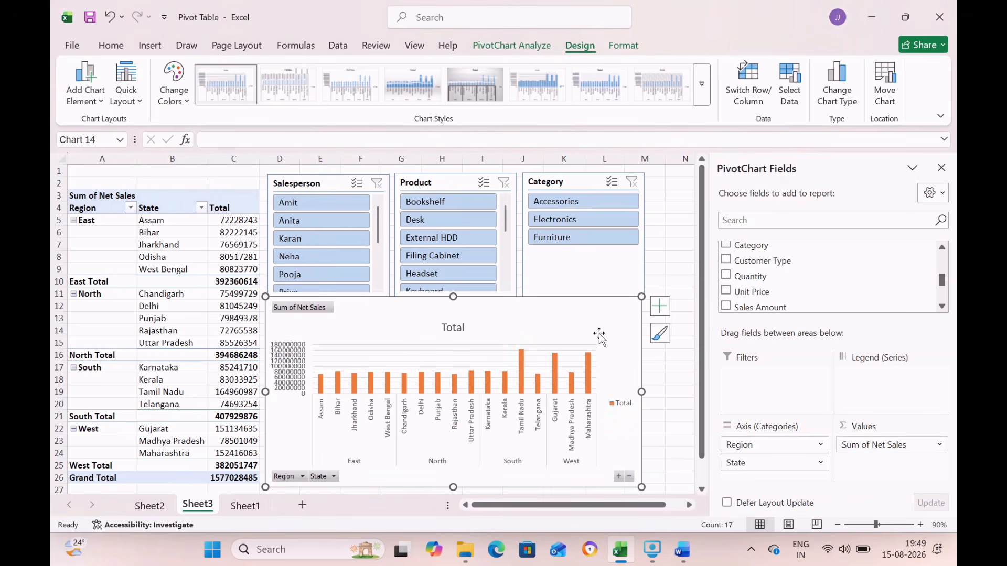
{"action": "left_click", "coordinate": [660, 377]}
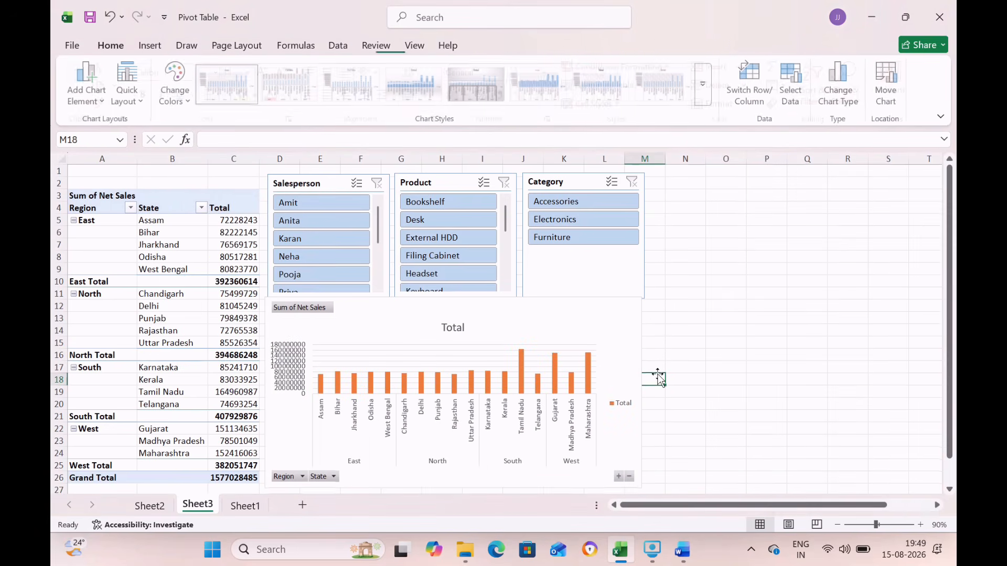
Step: Filter the PivotTable and chart with the slicers to the first listed salesperson and the Desk product
{"action": "left_click", "coordinate": [308, 207]}
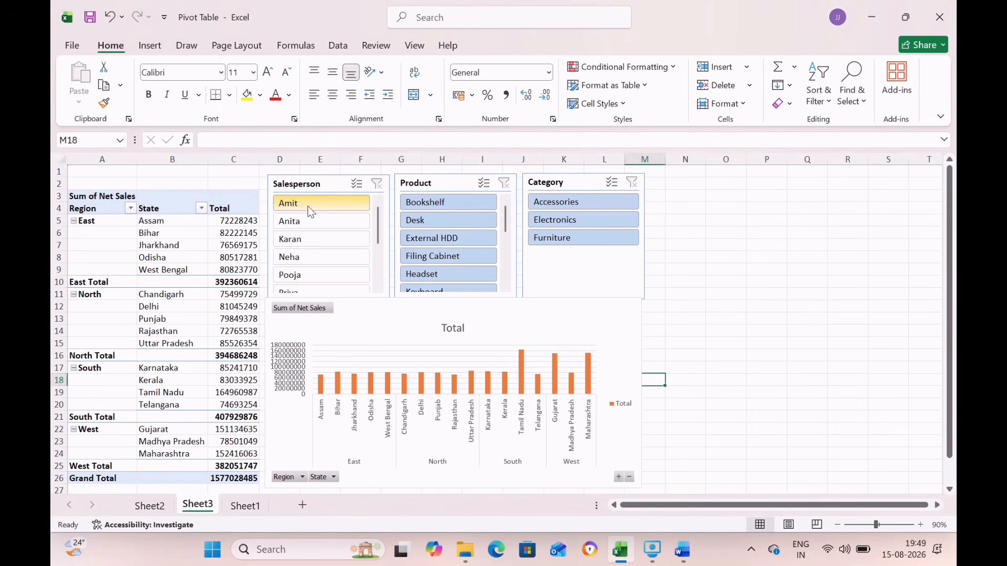
{"action": "left_click", "coordinate": [419, 221]}
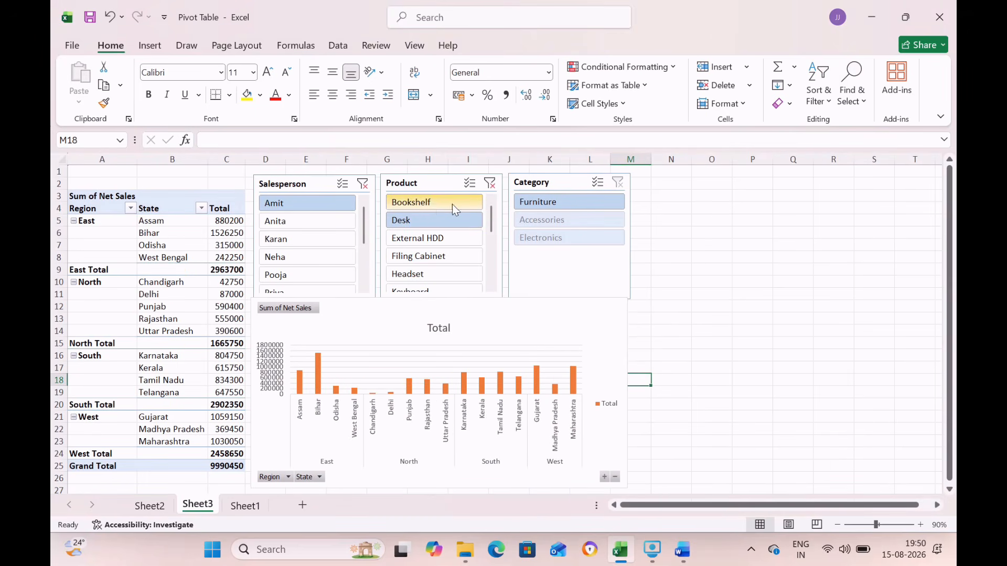
Step: Switch the slicer filters to the second listed salesperson and the Filing Cabinet product
{"action": "left_click", "coordinate": [310, 220]}
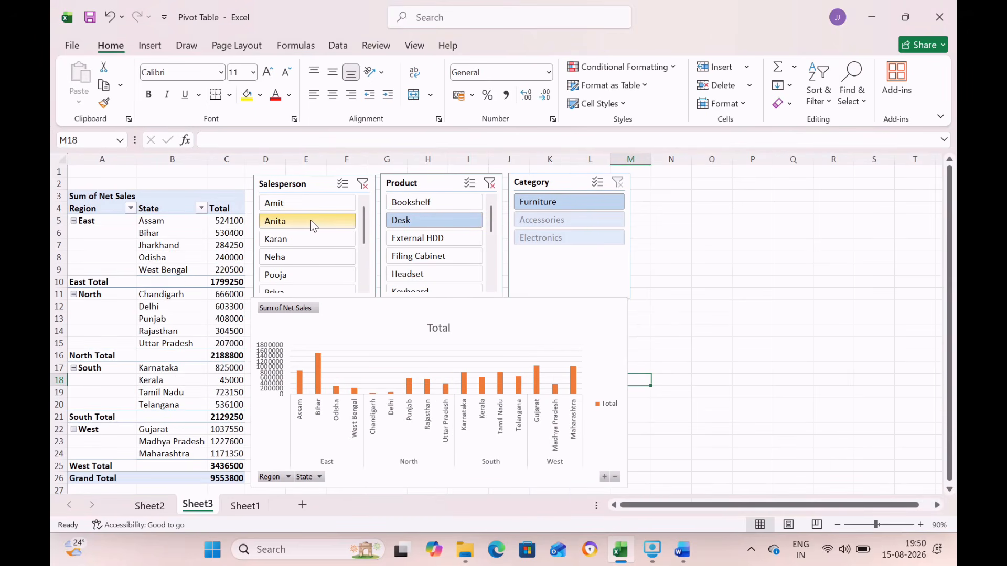
{"action": "left_click", "coordinate": [426, 256]}
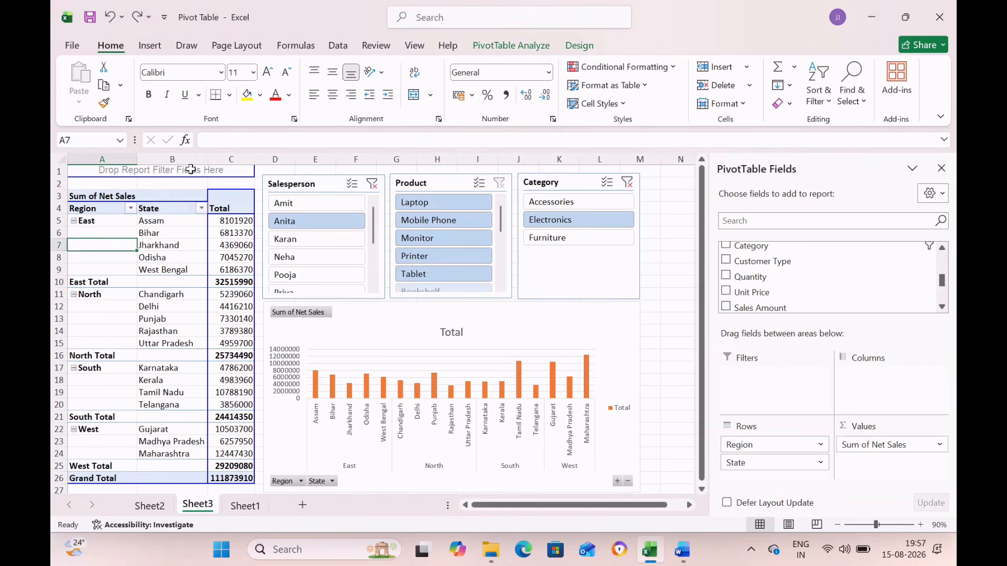
Step: Examine the Region column cells below East in the PivotTable for missing repeated labels
{"action": "left_click", "coordinate": [111, 231]}
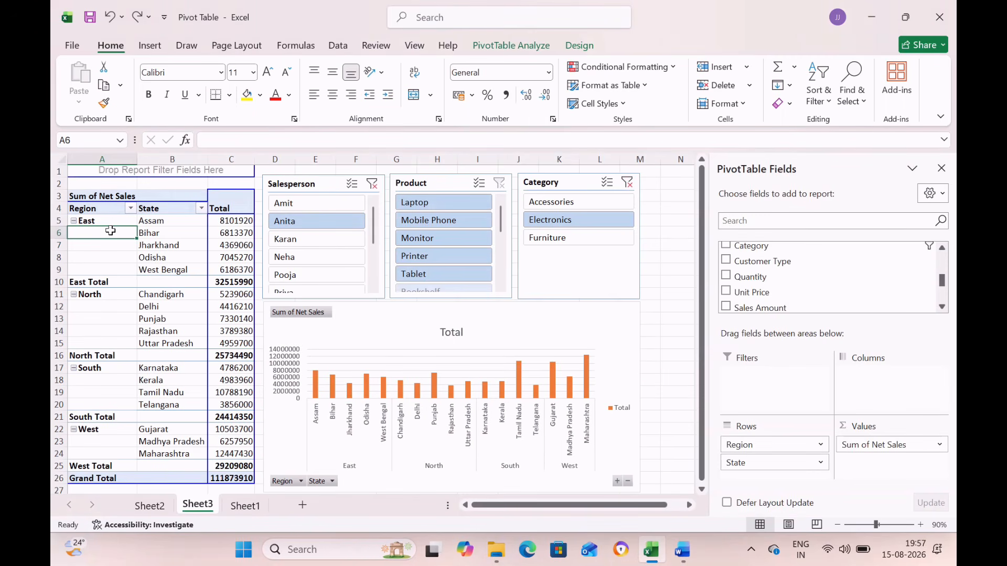
{"action": "key", "text": "Down"}
{"action": "key", "text": "Down"}
{"action": "key", "text": "Down"}
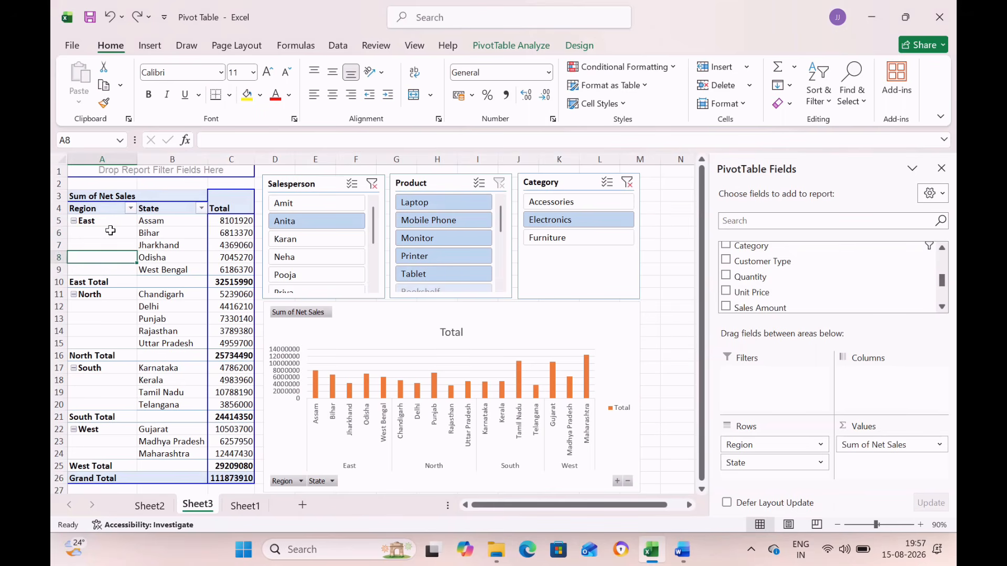
{"action": "key", "text": "Up"}
{"action": "key", "text": "Up"}
{"action": "key", "text": "Up"}
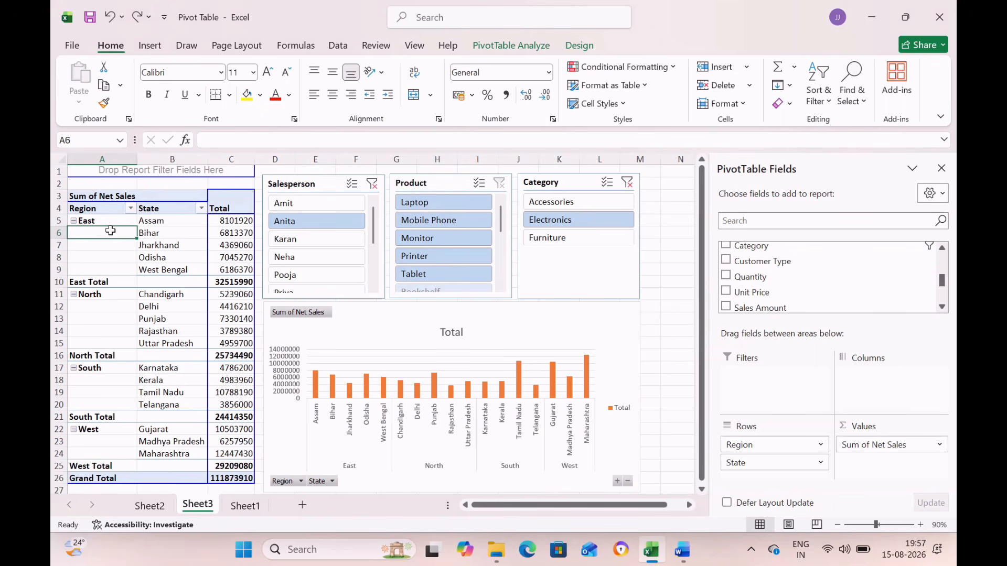
{"action": "key", "text": "Down"}
{"action": "key", "text": "Down"}
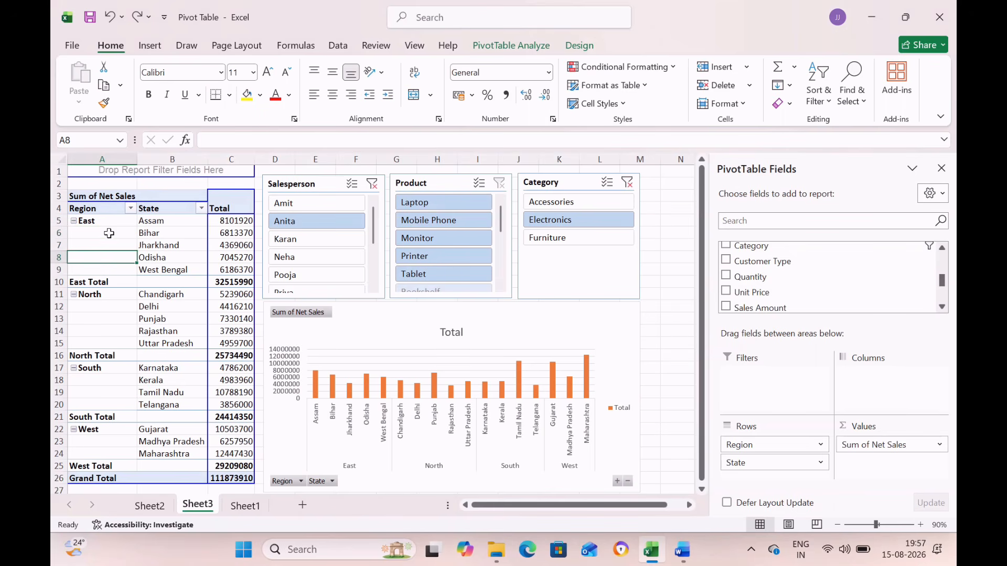
Step: Turn on repeated item labels for the Region field in its layout settings and check the East rows
{"action": "right_click", "coordinate": [112, 262]}
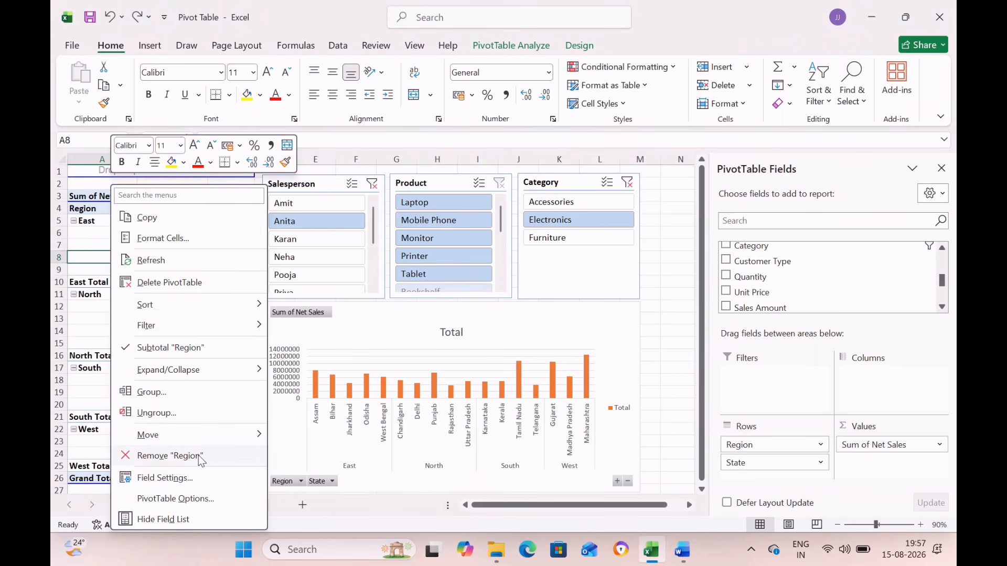
{"action": "left_click", "coordinate": [175, 479]}
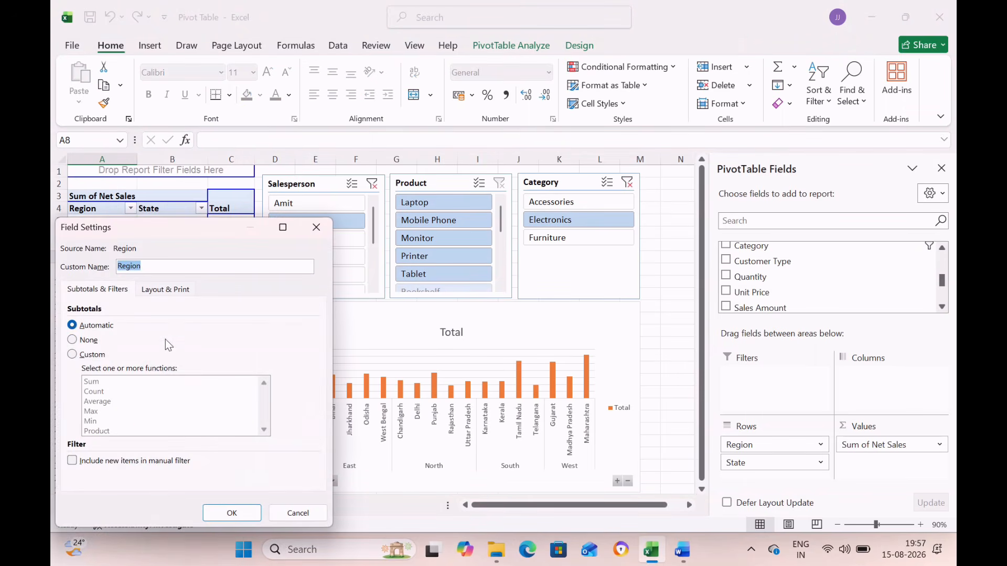
{"action": "left_click", "coordinate": [188, 287]}
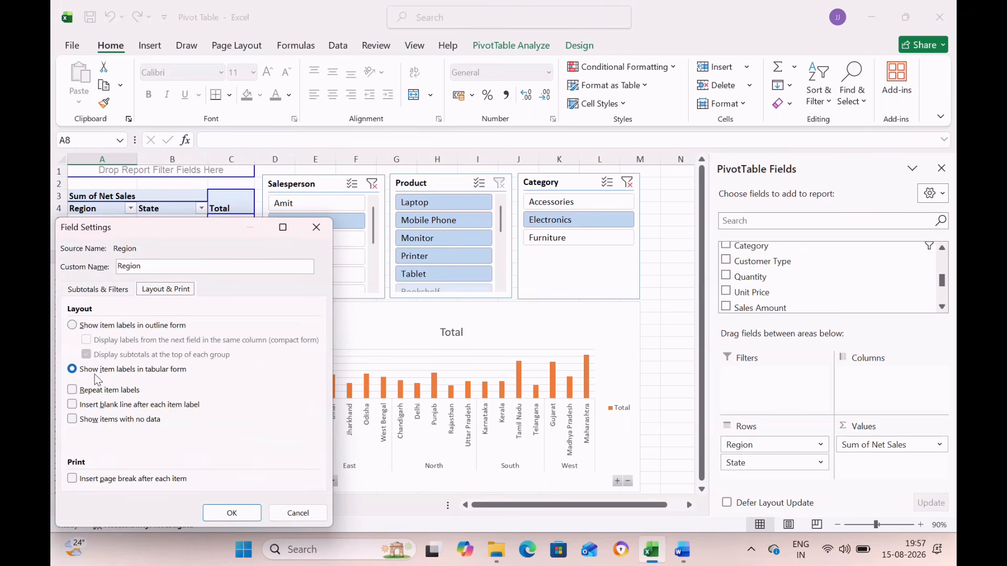
{"action": "left_click", "coordinate": [72, 390]}
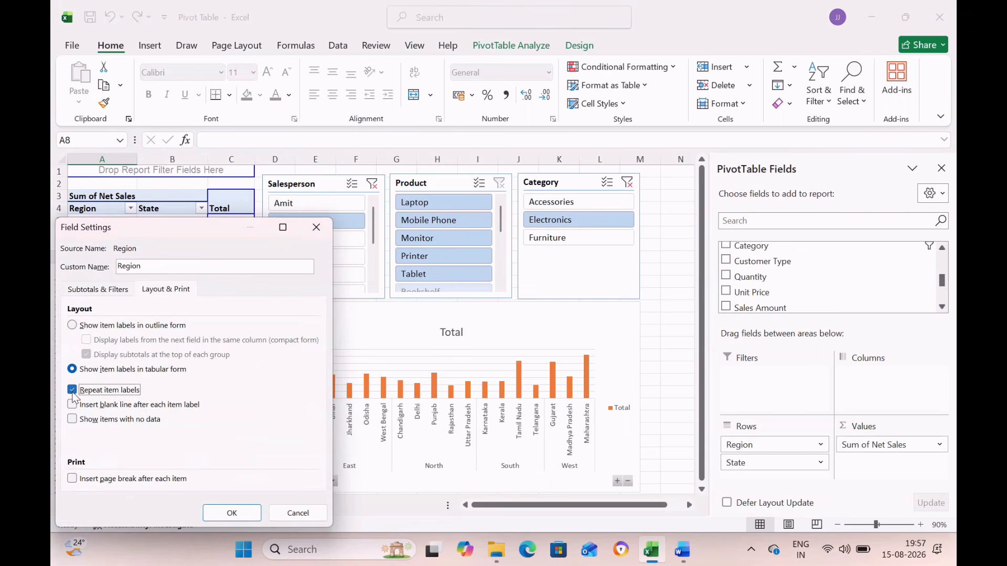
{"action": "left_click", "coordinate": [232, 513]}
{"action": "left_click", "coordinate": [116, 232]}
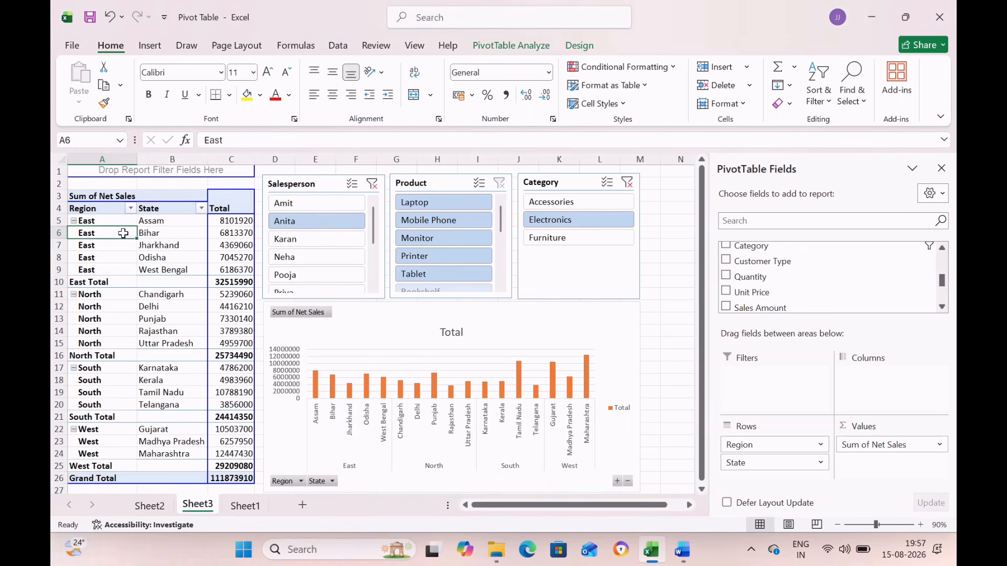
{"action": "key", "text": "Down"}
{"action": "key", "text": "Down"}
{"action": "key", "text": "Down"}
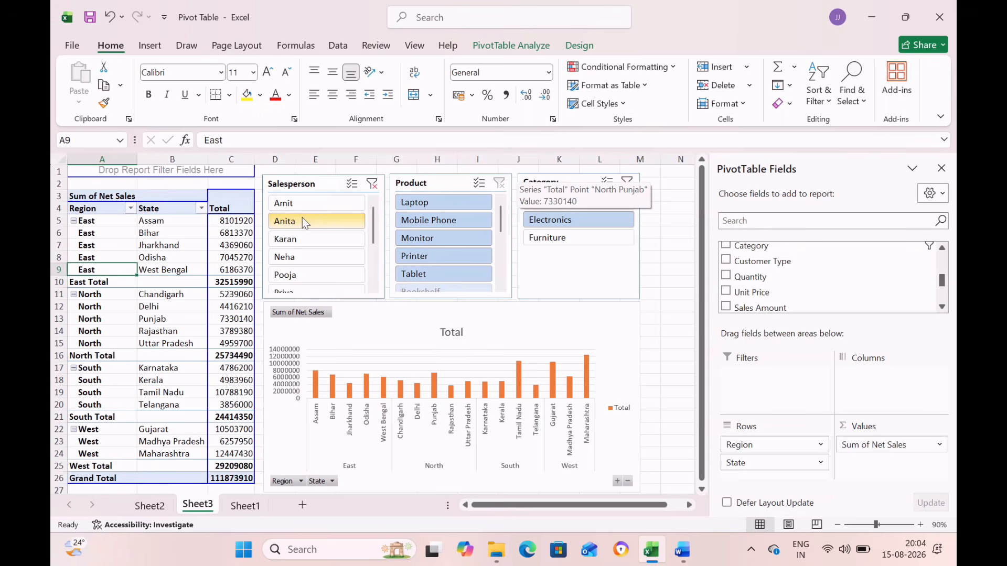
Step: Refresh the Region and State PivotTable from its West Bengal cell
{"action": "right_click", "coordinate": [155, 271]}
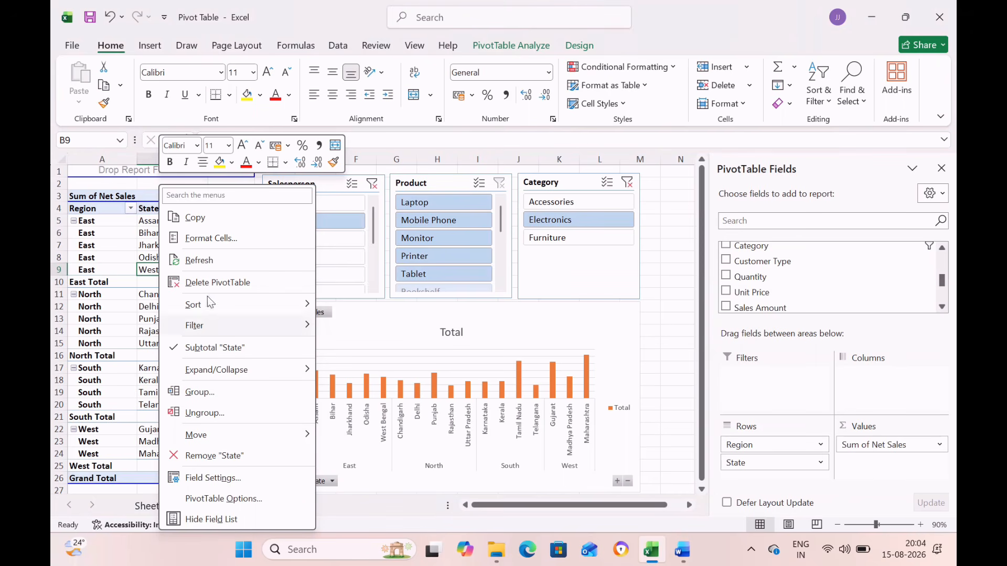
{"action": "left_click", "coordinate": [194, 262]}
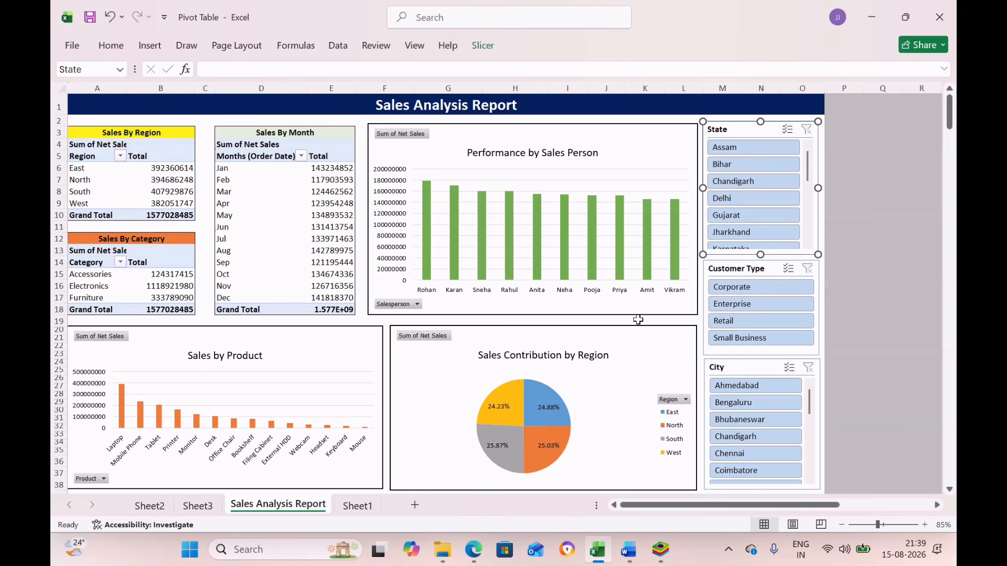
Step: Connect the State slicer also to PivotTable1, PivotTable4, PivotTable5, PivotTable6 and PivotTable7 on the Sales Analysis Report sheet
{"action": "right_click", "coordinate": [740, 135]}
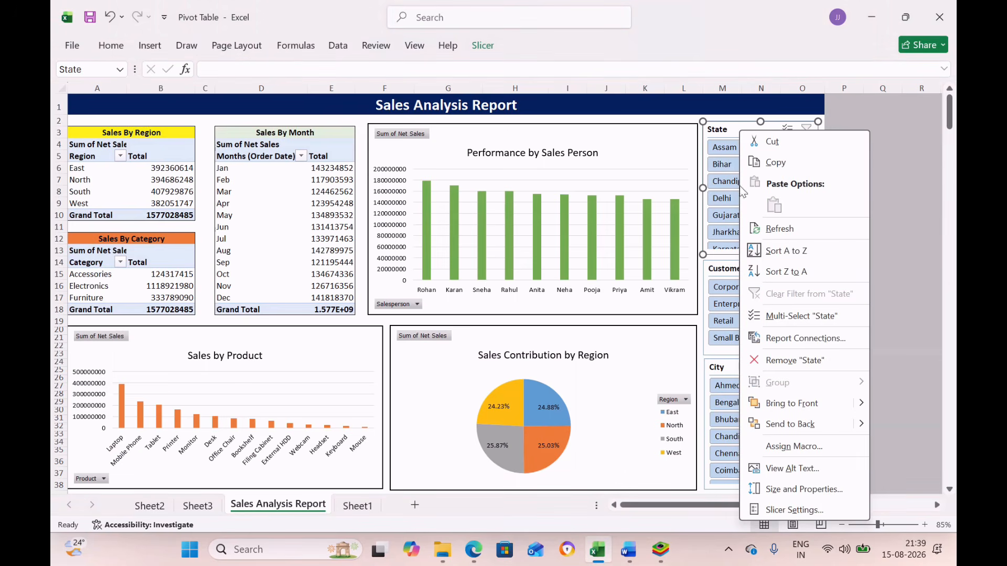
{"action": "left_click", "coordinate": [789, 339]}
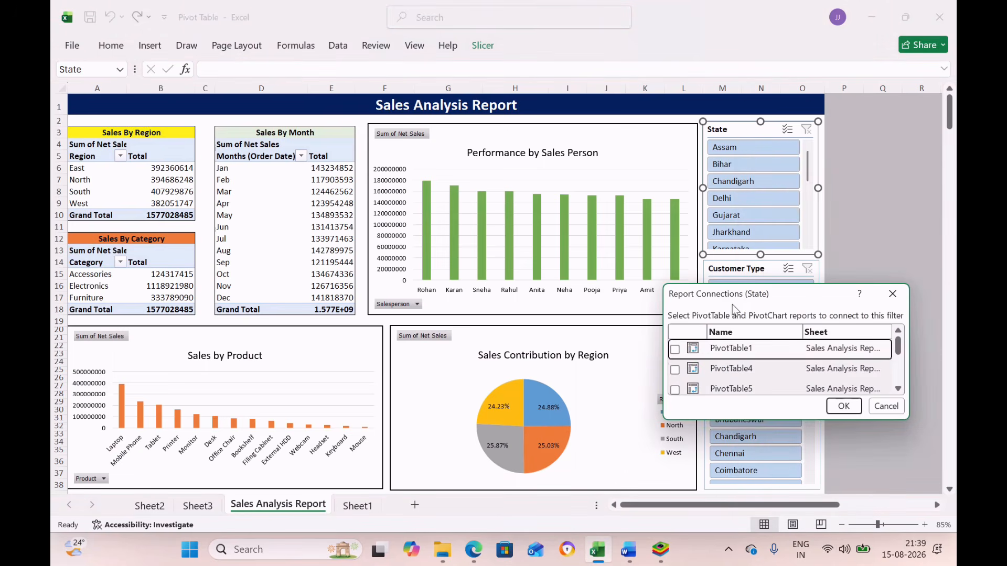
{"action": "left_click_drag", "start_coordinate": [735, 303], "coordinate": [358, 150]}
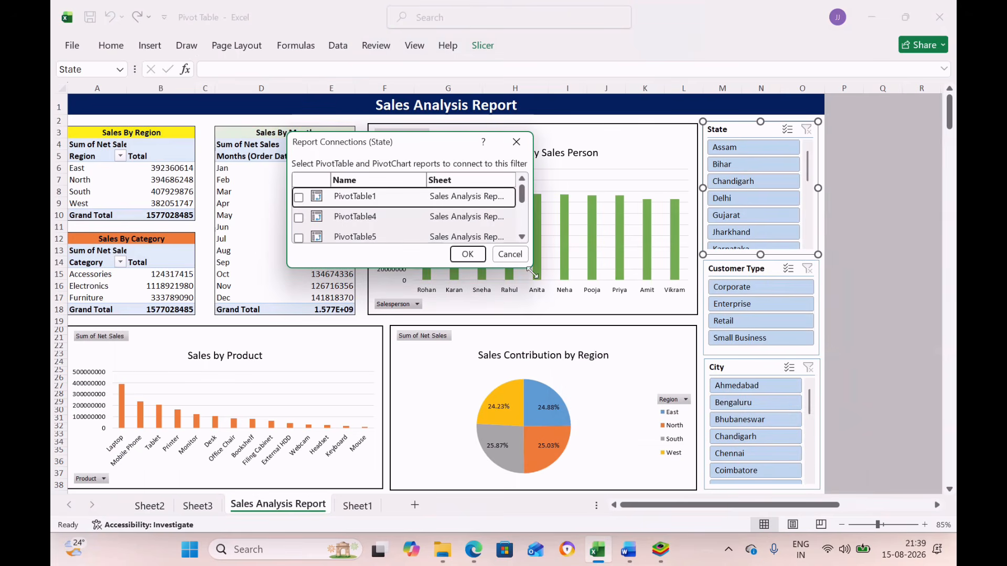
{"action": "left_click_drag", "start_coordinate": [532, 273], "coordinate": [697, 429]}
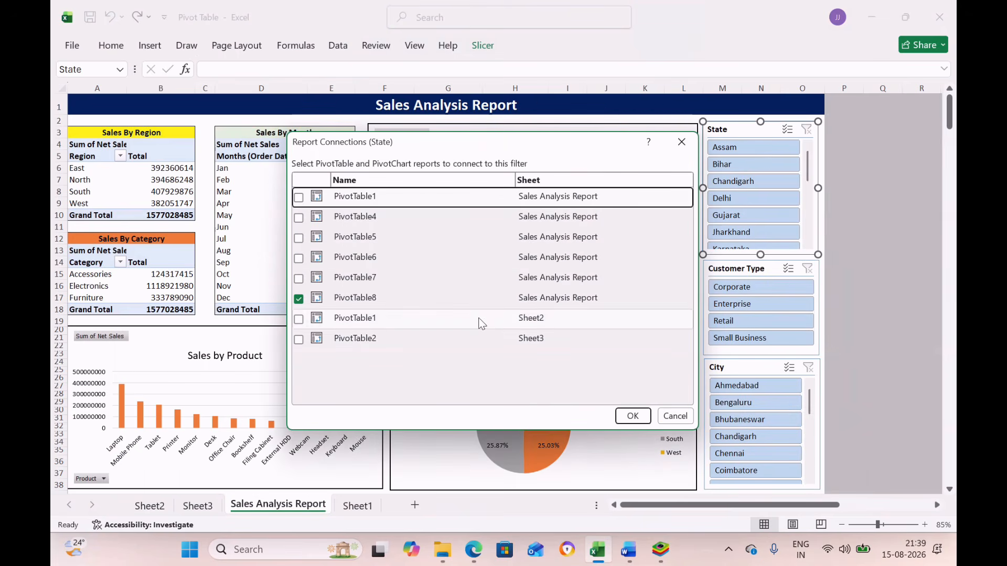
{"action": "left_click", "coordinate": [299, 199]}
{"action": "left_click", "coordinate": [298, 218]}
{"action": "left_click", "coordinate": [299, 238]}
{"action": "left_click", "coordinate": [298, 258]}
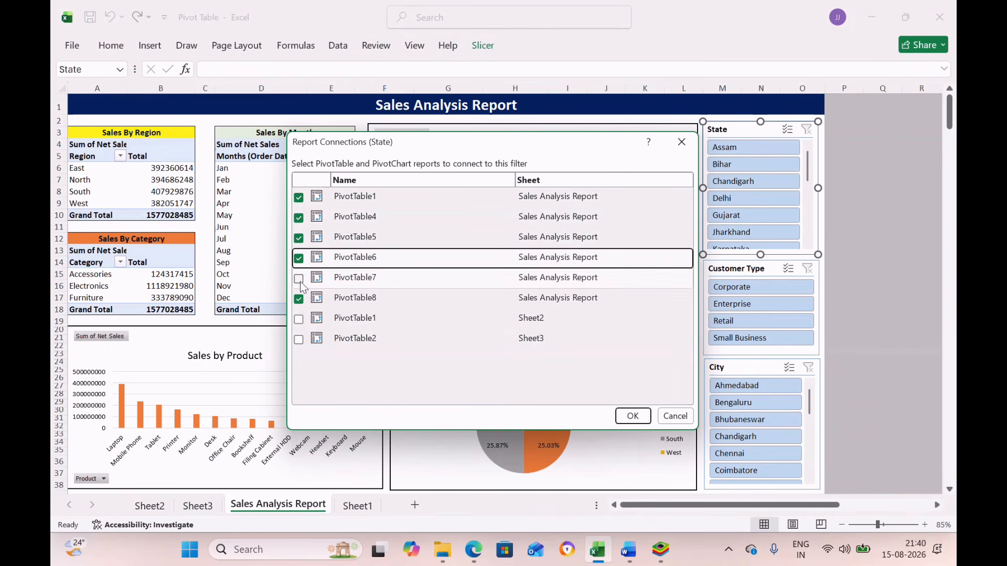
{"action": "left_click", "coordinate": [299, 279]}
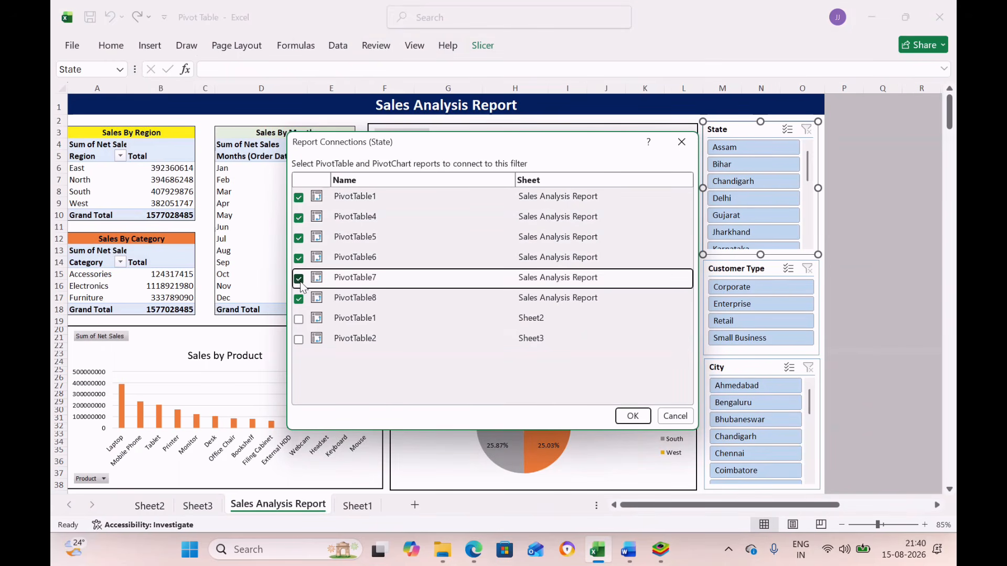
{"action": "left_click", "coordinate": [618, 418]}
Step: Connect the Customer Type slicer also to PivotTable1, PivotTable4, PivotTable5, PivotTable6 and PivotTable7 on the Sales Analysis Report sheet
{"action": "left_click", "coordinate": [757, 270]}
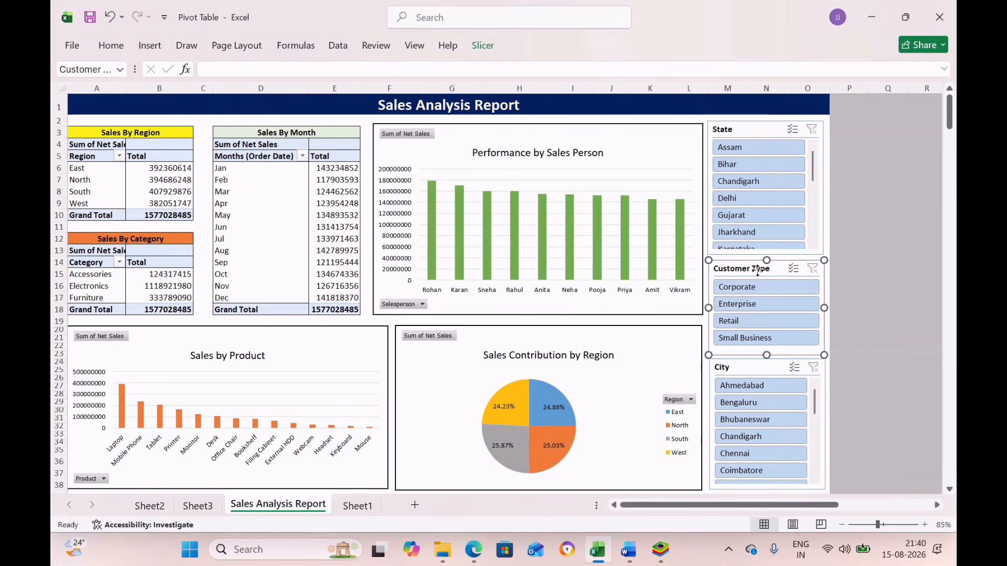
{"action": "right_click", "coordinate": [758, 270]}
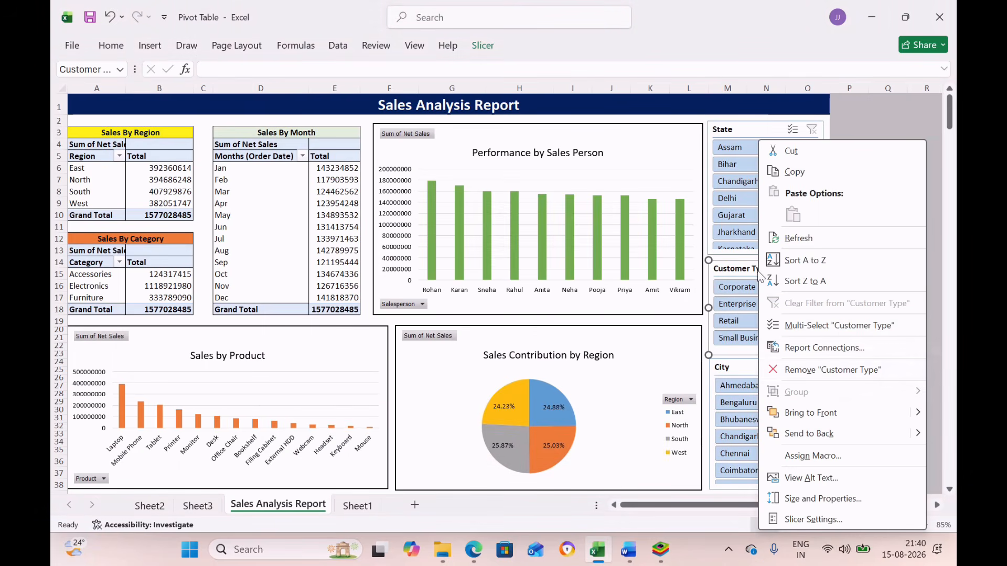
{"action": "left_click", "coordinate": [823, 353]}
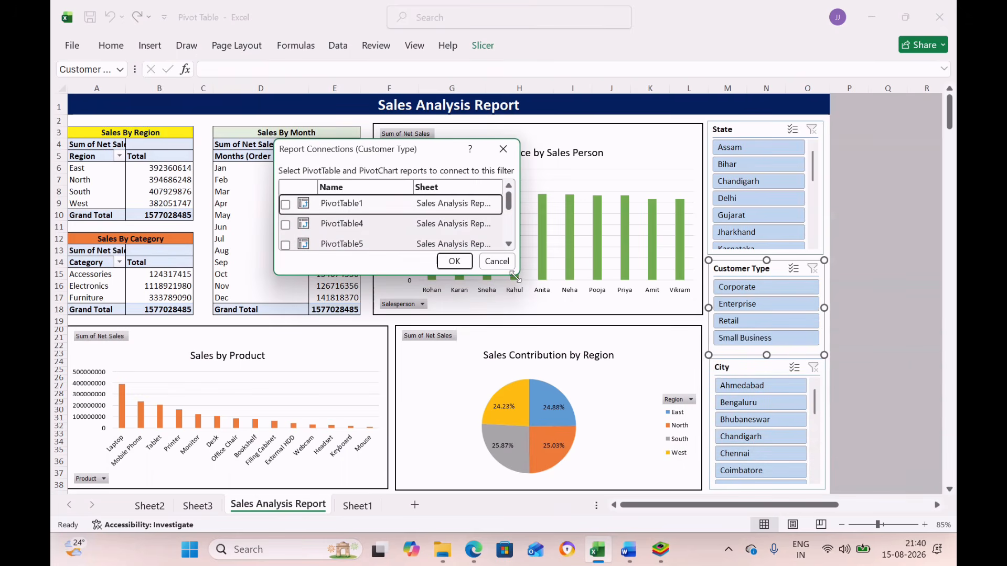
{"action": "left_click_drag", "start_coordinate": [514, 275], "coordinate": [657, 408]}
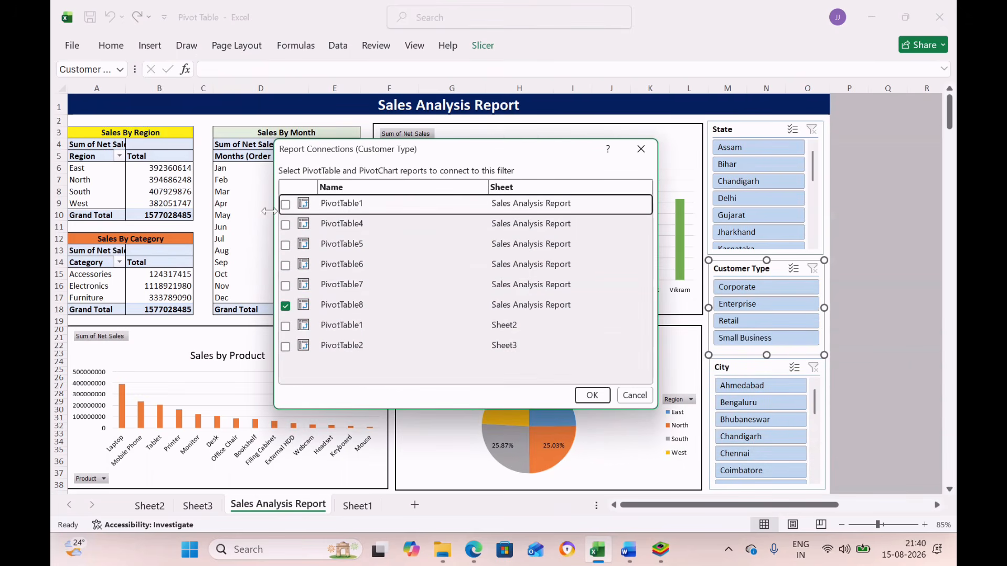
{"action": "left_click", "coordinate": [285, 225]}
{"action": "left_click", "coordinate": [286, 205]}
{"action": "left_click", "coordinate": [286, 245]}
{"action": "left_click", "coordinate": [286, 266]}
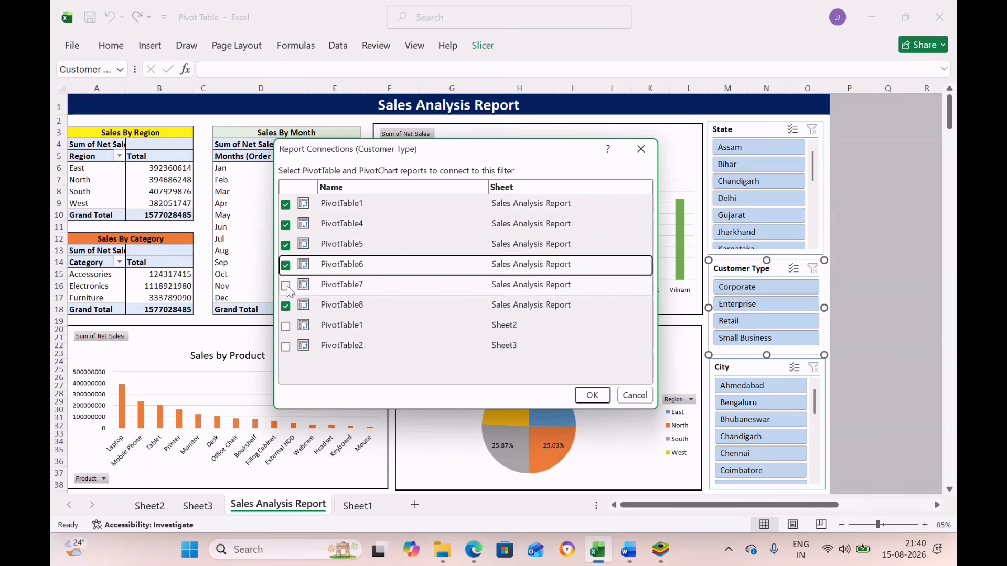
{"action": "left_click", "coordinate": [285, 285]}
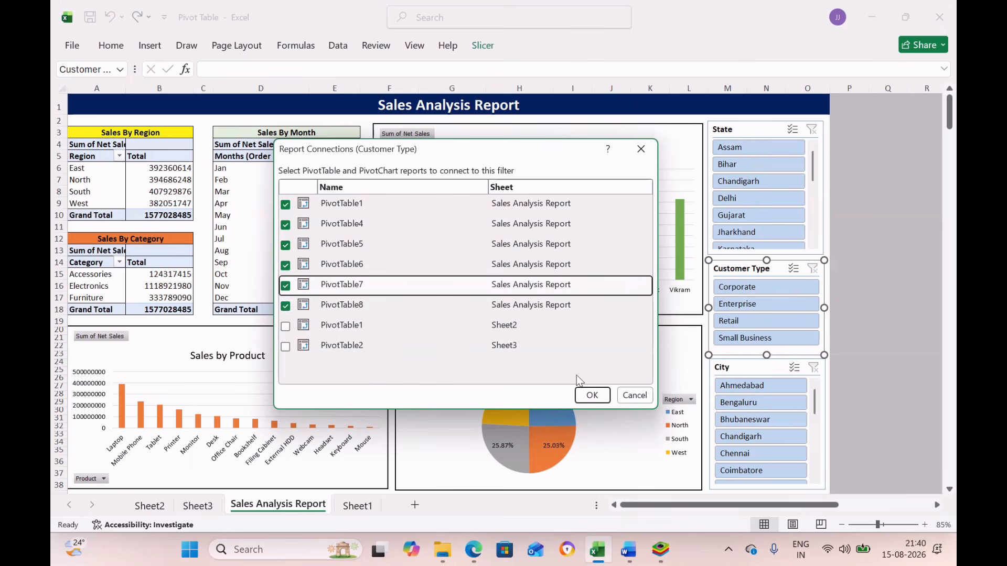
{"action": "left_click", "coordinate": [589, 396]}
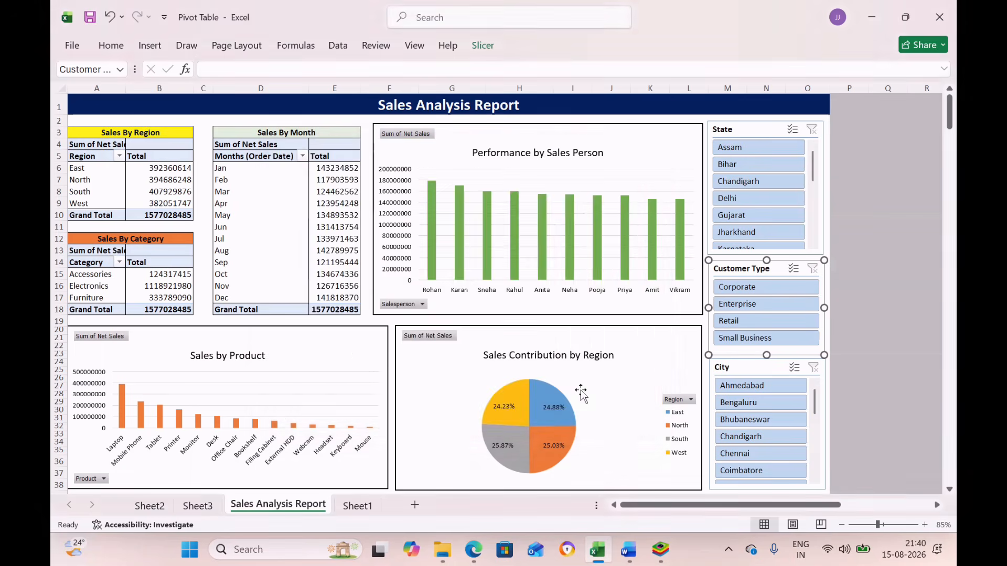
Step: Connect the City slicer also to PivotTable1, PivotTable4, PivotTable5, PivotTable6 and PivotTable7 on the Sales Analysis Report sheet
{"action": "right_click", "coordinate": [743, 375]}
{"action": "left_click", "coordinate": [808, 348]}
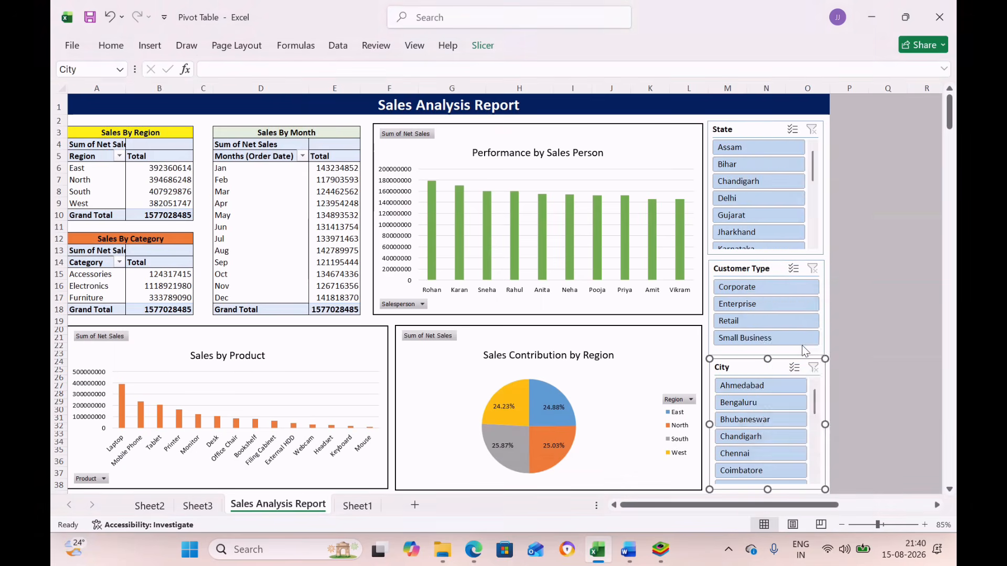
{"action": "left_click_drag", "start_coordinate": [753, 304], "coordinate": [419, 166]}
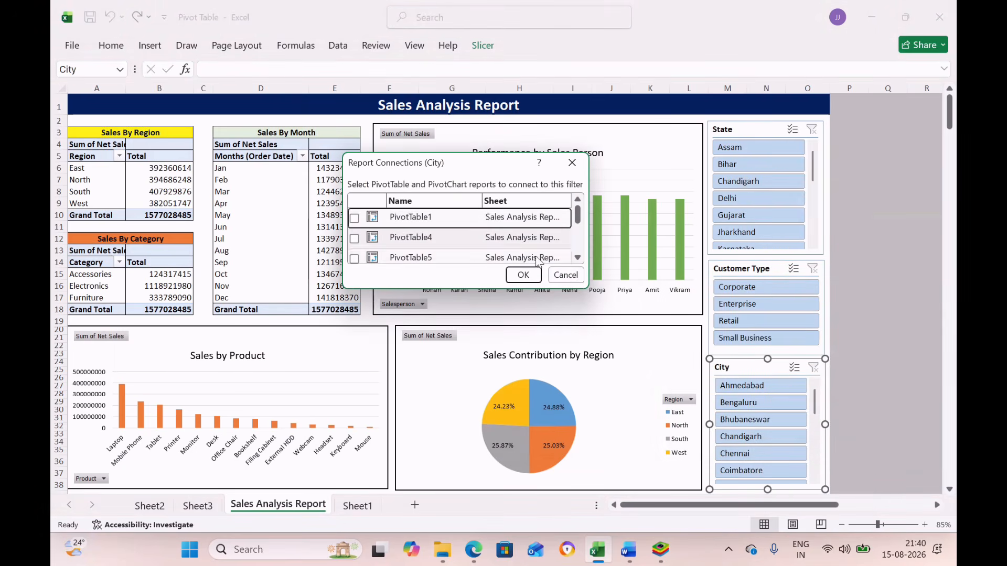
{"action": "left_click_drag", "start_coordinate": [586, 285], "coordinate": [748, 440]}
{"action": "left_click", "coordinate": [354, 218]}
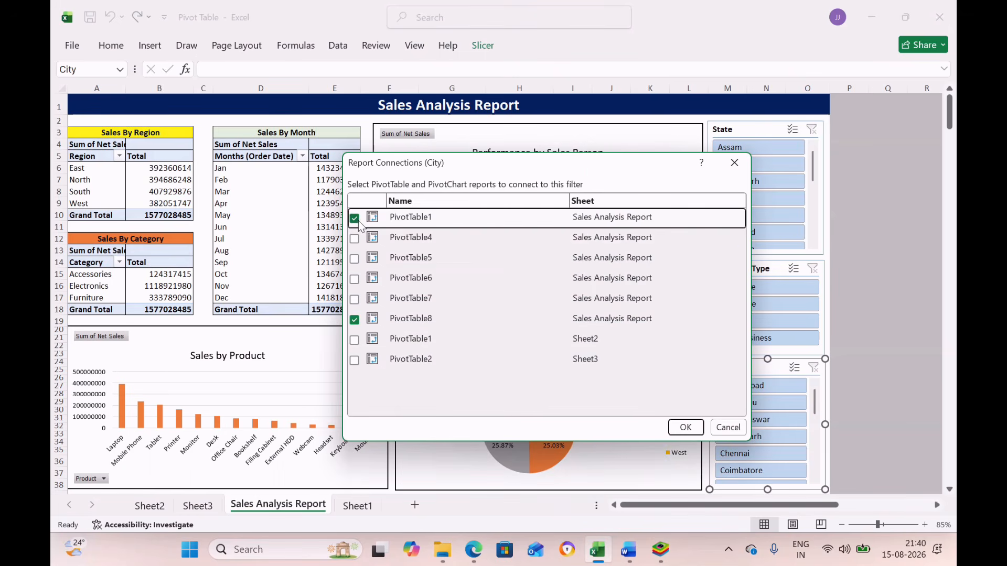
{"action": "left_click", "coordinate": [355, 238]}
{"action": "left_click", "coordinate": [355, 260]}
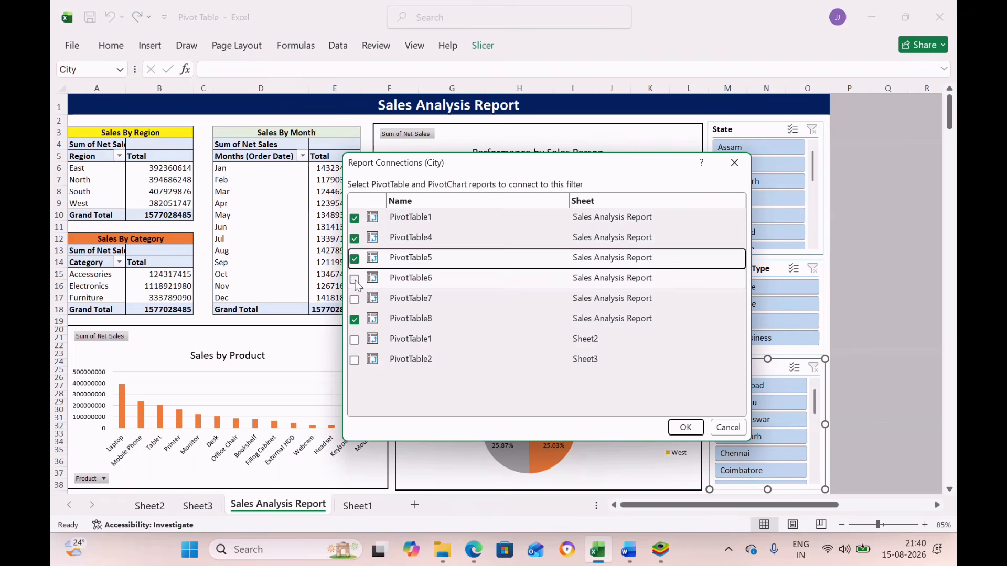
{"action": "left_click", "coordinate": [355, 279]}
{"action": "left_click", "coordinate": [355, 300]}
{"action": "left_click", "coordinate": [683, 427]}
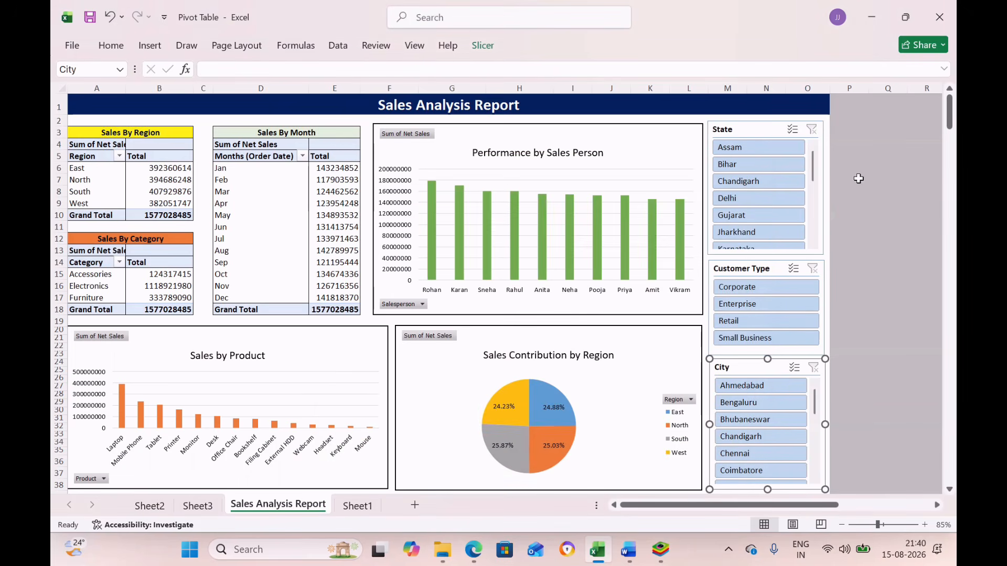
Step: Filter the report to Assam with Corporate and Retail customers in turn, clear the Customer Type filter, and switch the state to Gujarat
{"action": "left_click", "coordinate": [768, 149]}
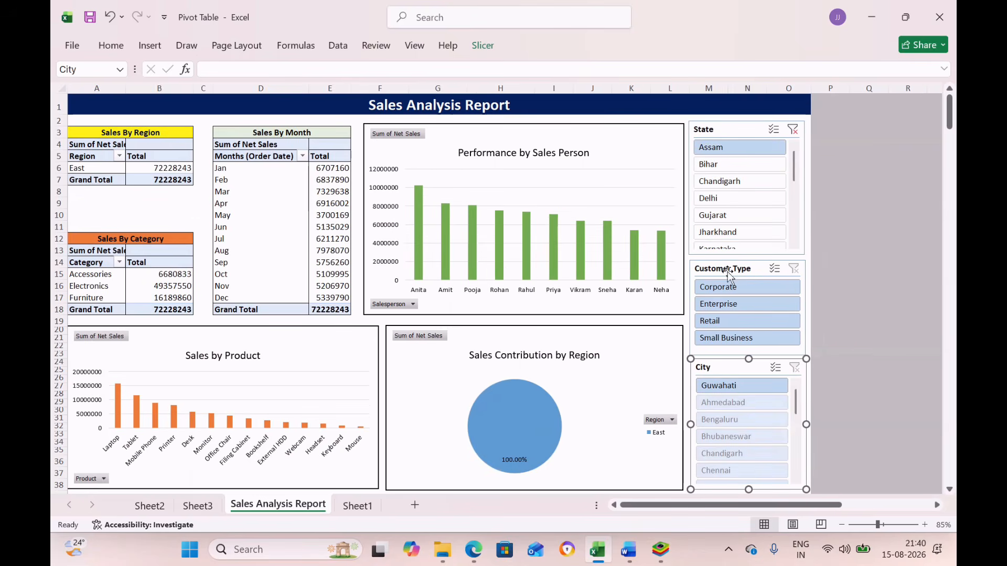
{"action": "left_click", "coordinate": [727, 290]}
{"action": "left_click", "coordinate": [727, 321]}
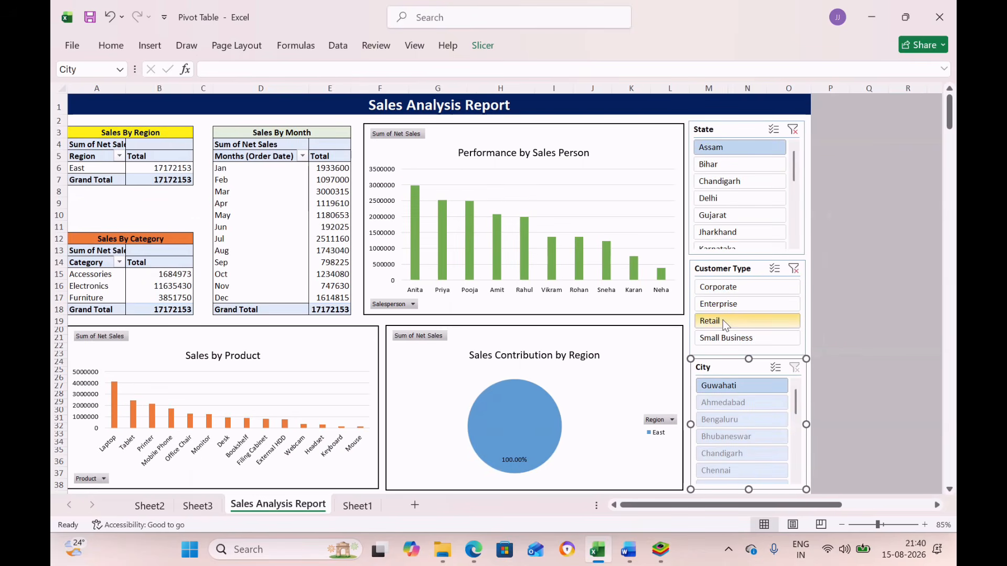
{"action": "left_click", "coordinate": [794, 268]}
{"action": "left_click", "coordinate": [728, 216]}
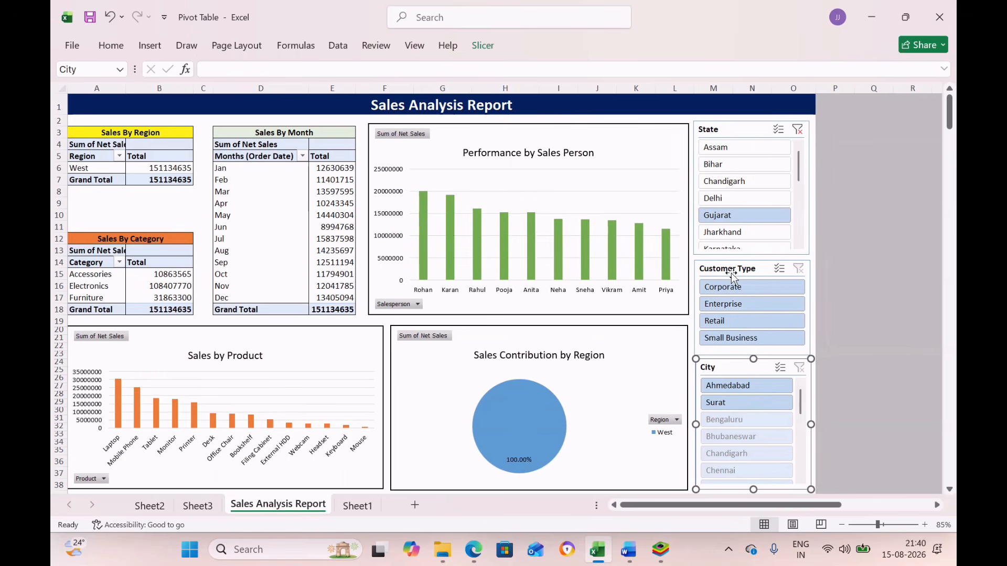